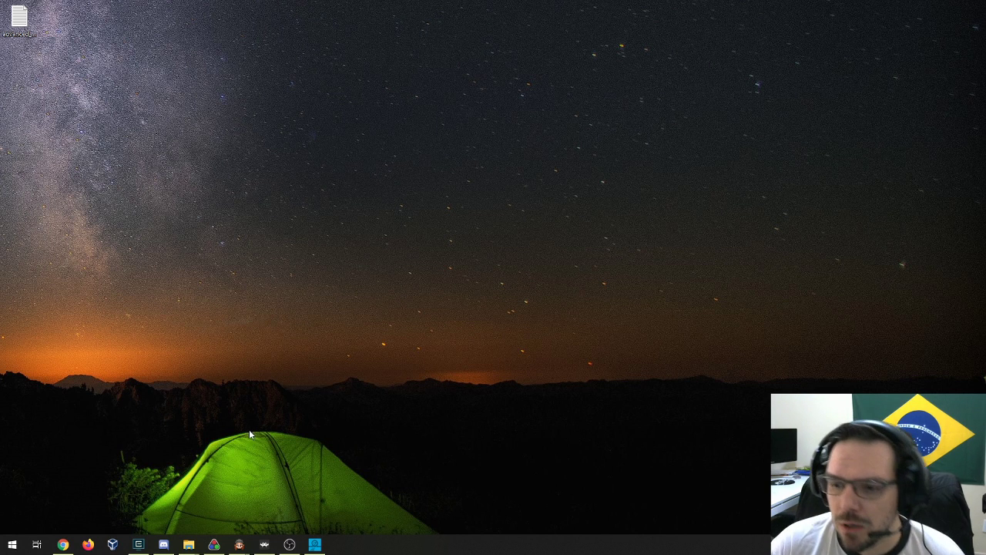
Switch to Firefox, search the web for "oot randomizer github" and open the TestRunnerSRL/OoT-Randomizer repository
{"action": "left_click", "coordinate": [88, 544]}
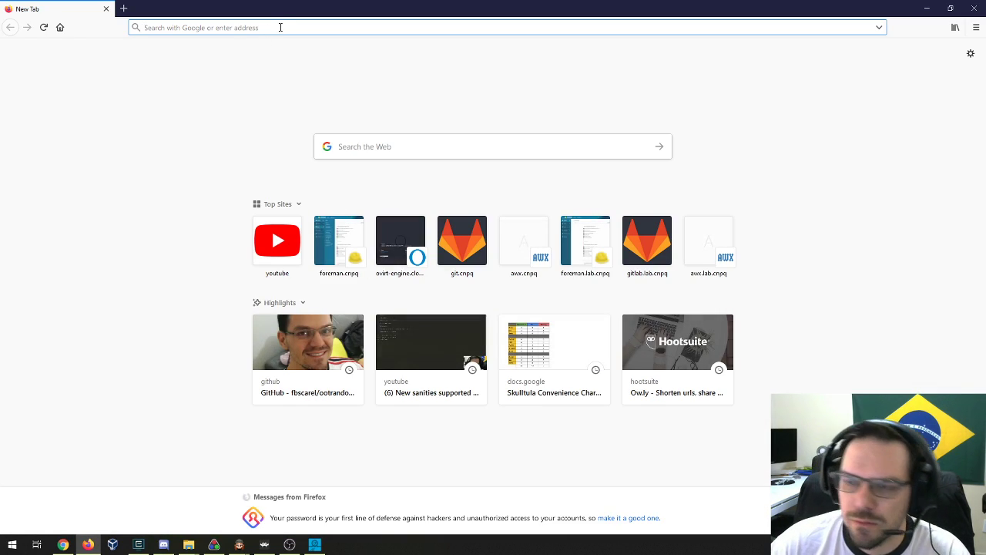
{"action": "type", "text": "oot "}
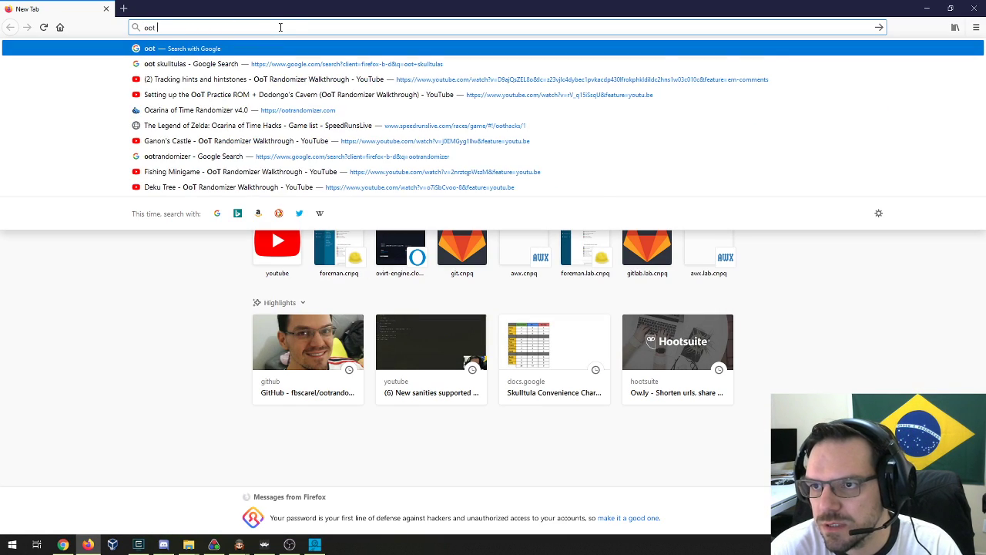
{"action": "type", "text": "randomizer github"}
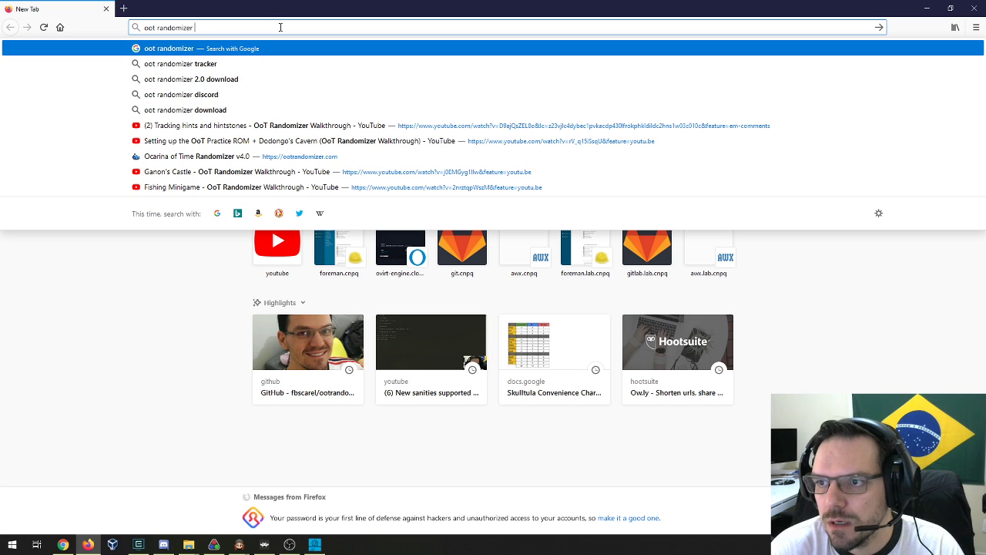
{"action": "key", "text": "Return"}
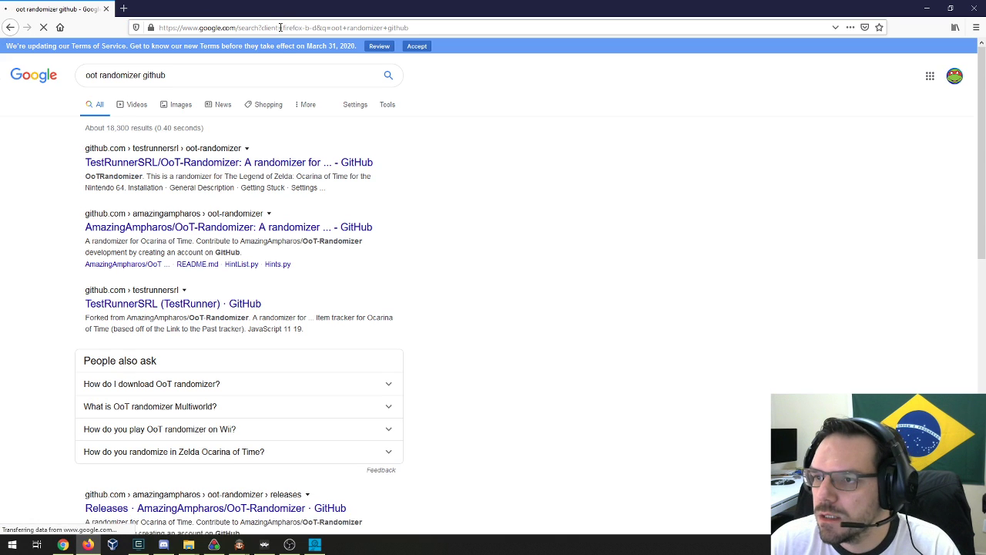
{"action": "left_click", "coordinate": [156, 164]}
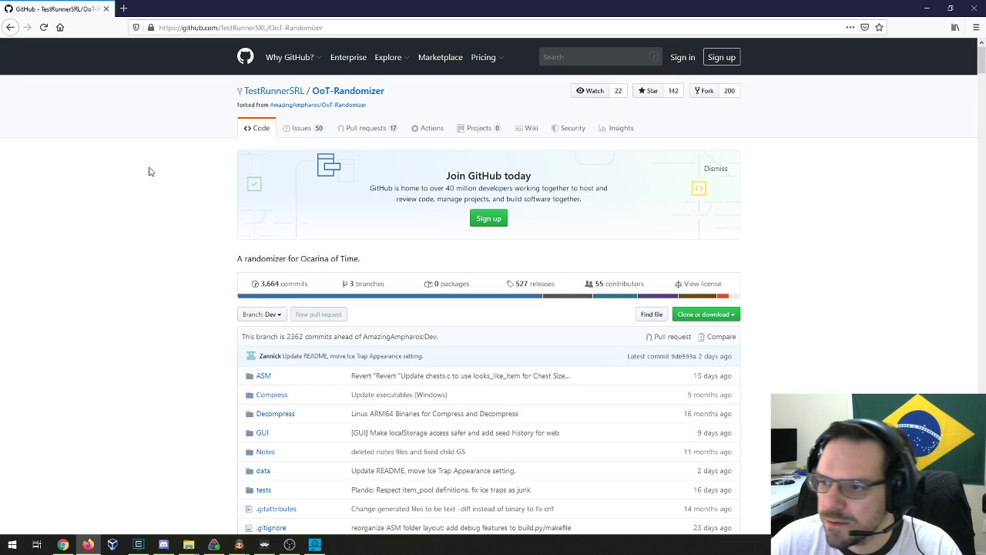
Open the repository's releases list and go to the page of release 5.1.86
{"action": "scroll", "coordinate": [151, 171], "scroll_direction": "down", "scroll_amount": 2}
{"action": "left_click", "coordinate": [538, 126]}
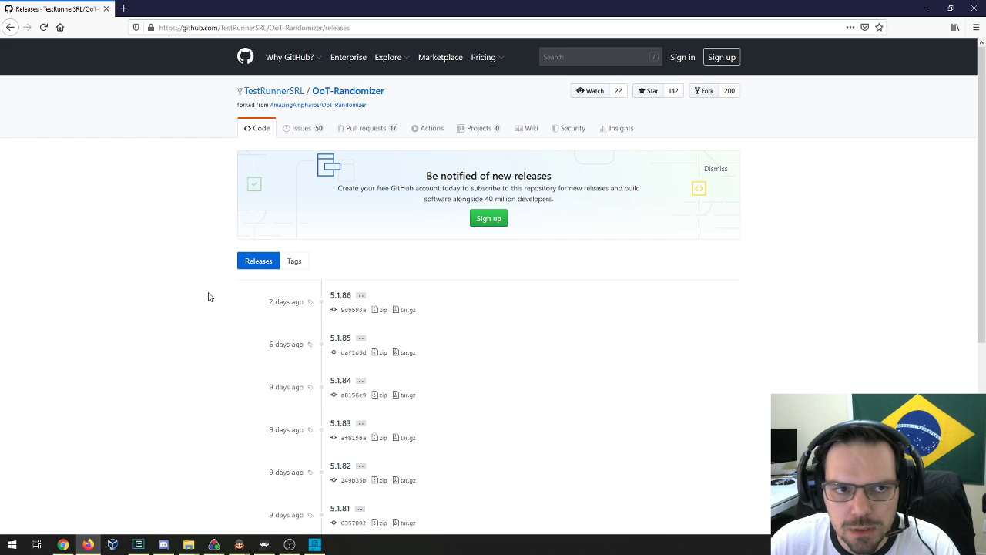
{"action": "scroll", "coordinate": [208, 296], "scroll_direction": "down", "scroll_amount": 3}
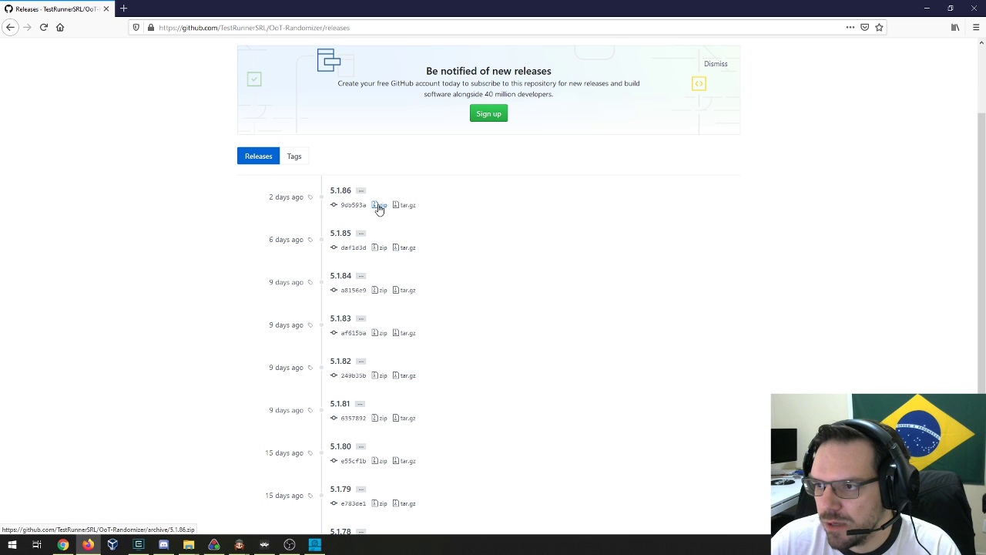
{"action": "left_click", "coordinate": [341, 192]}
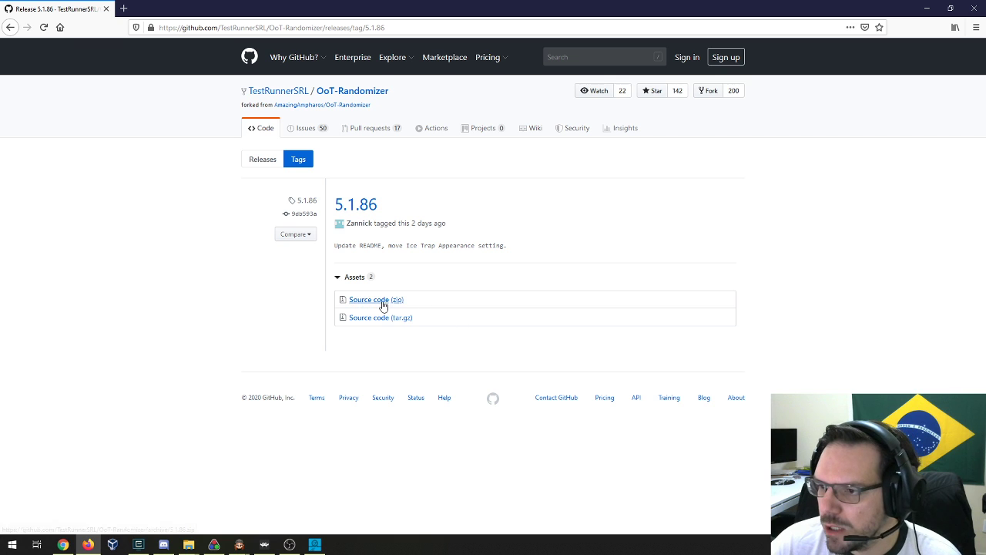
Download the release's source code as a zip and save the file to disk
{"action": "left_click", "coordinate": [392, 305]}
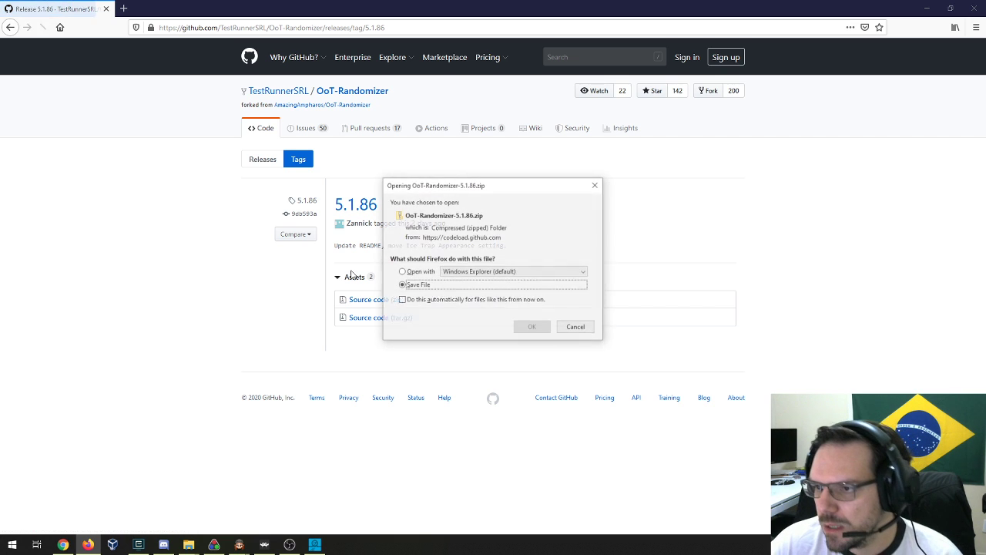
{"action": "left_click", "coordinate": [436, 285]}
{"action": "left_click", "coordinate": [532, 328]}
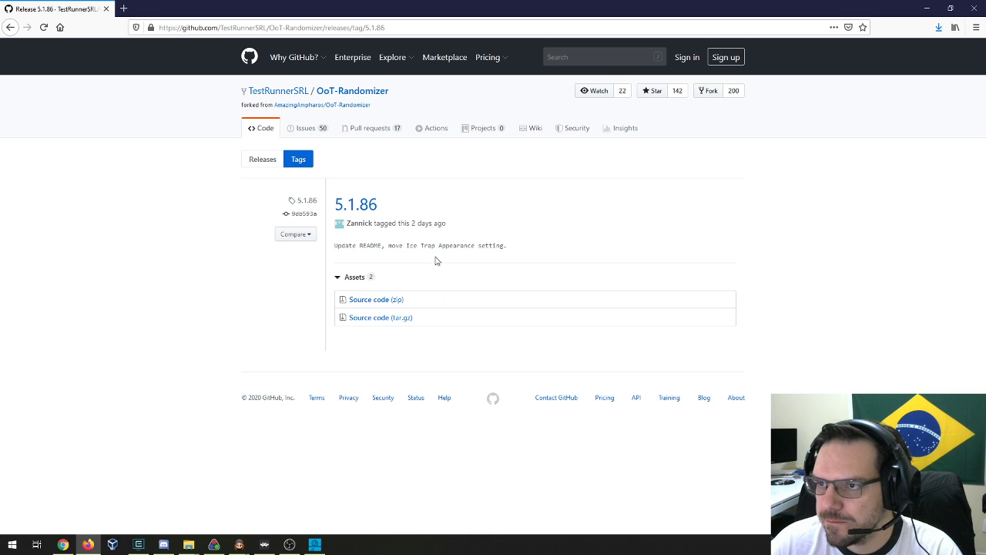
Cut the downloaded OoT-Randomizer-5.1.86.zip from the Downloads folder and return to the desktop
{"action": "left_click", "coordinate": [939, 27]}
{"action": "left_click", "coordinate": [922, 64]}
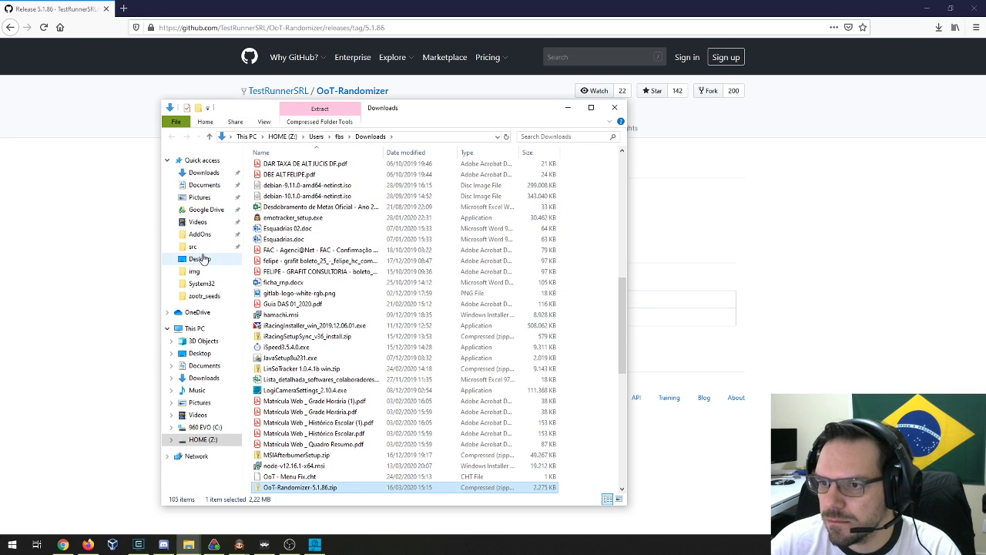
{"action": "left_click", "coordinate": [200, 259]}
{"action": "left_click", "coordinate": [567, 107]}
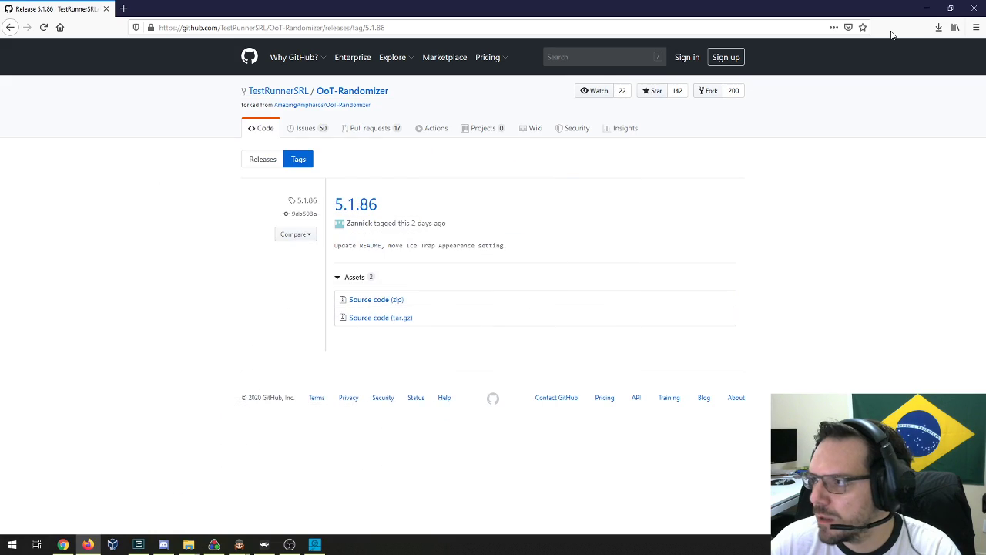
{"action": "double_click", "coordinate": [911, 10]}
Create a desktop folder named triforce_hunt beneath the existing text file and paste OoT-Randomizer-5.1.86.zip into it
{"action": "key", "text": "ctrl+shift+n"}
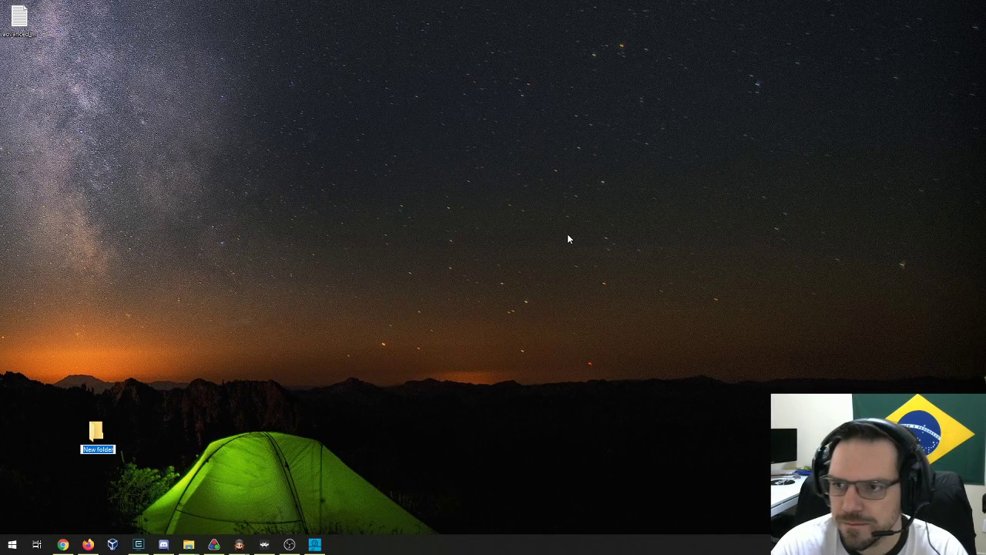
{"action": "left_click", "coordinate": [131, 444]}
{"action": "left_click_drag", "start_coordinate": [96, 431], "coordinate": [58, 98]}
{"action": "key", "text": "F2"}
{"action": "type", "text": "tinforce"}
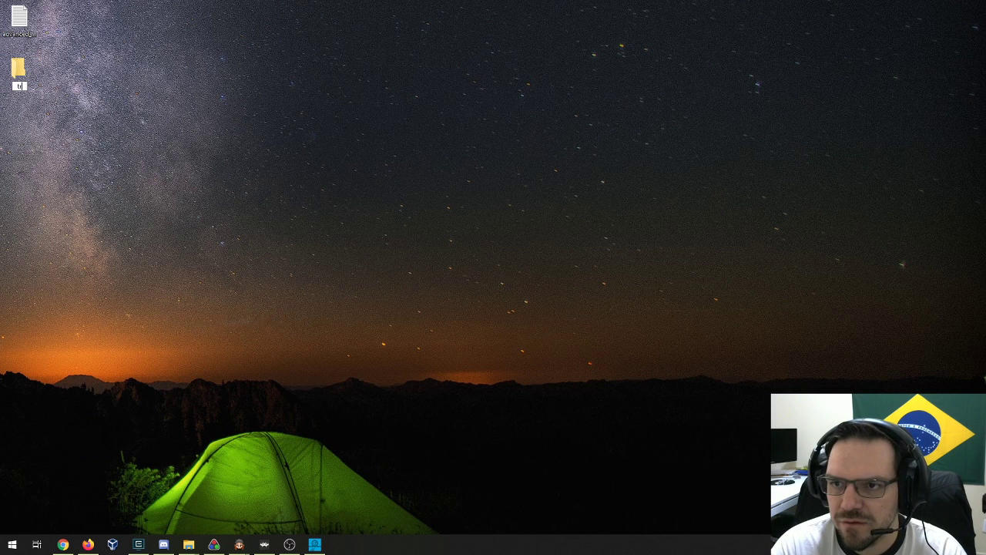
{"action": "type", "text": "_hunt"}
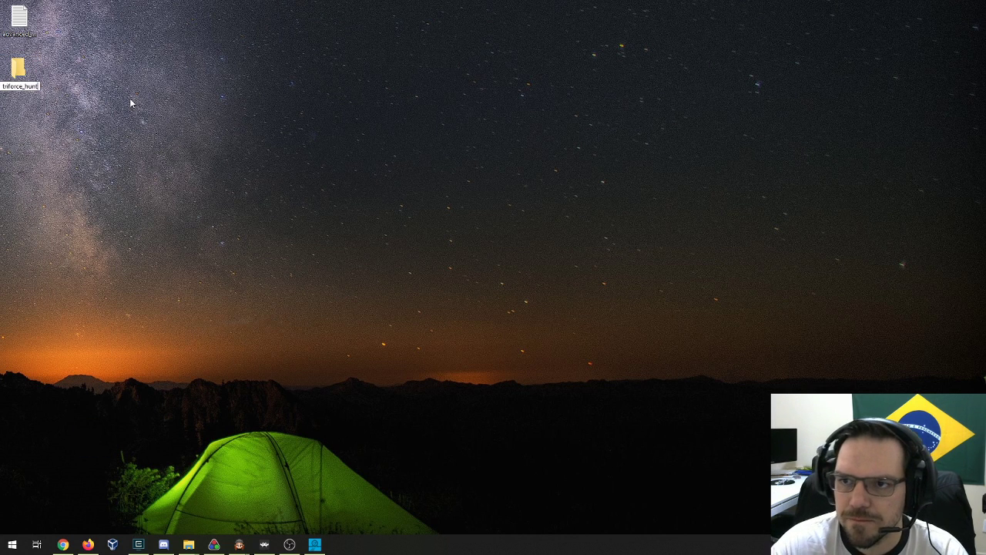
{"action": "key", "text": "Return"}
{"action": "key", "text": "Return"}
{"action": "key", "text": "ctrl+v"}
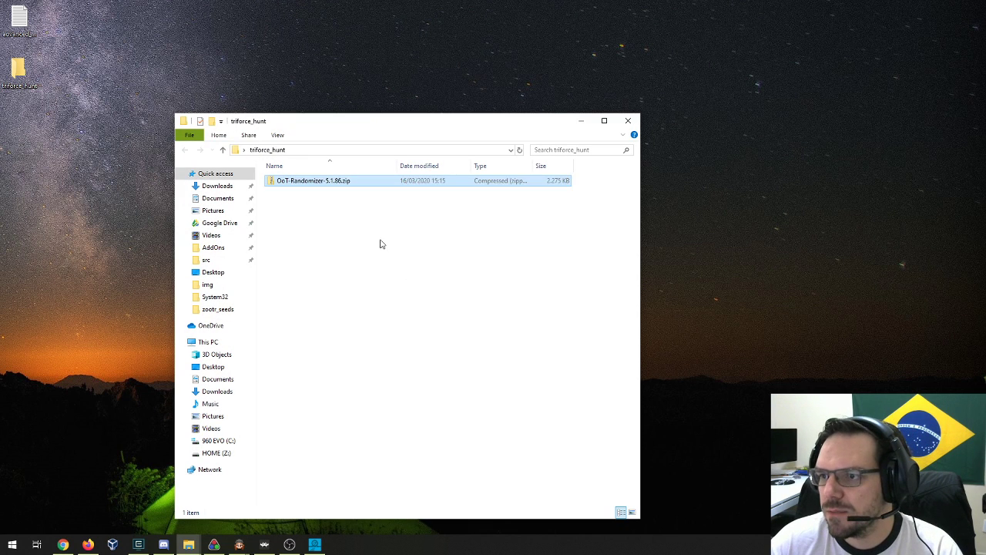
Extract OoT-Randomizer-5.1.86.zip into the current folder with 7-Zip and permanently delete the archive
{"action": "right_click", "coordinate": [345, 182]}
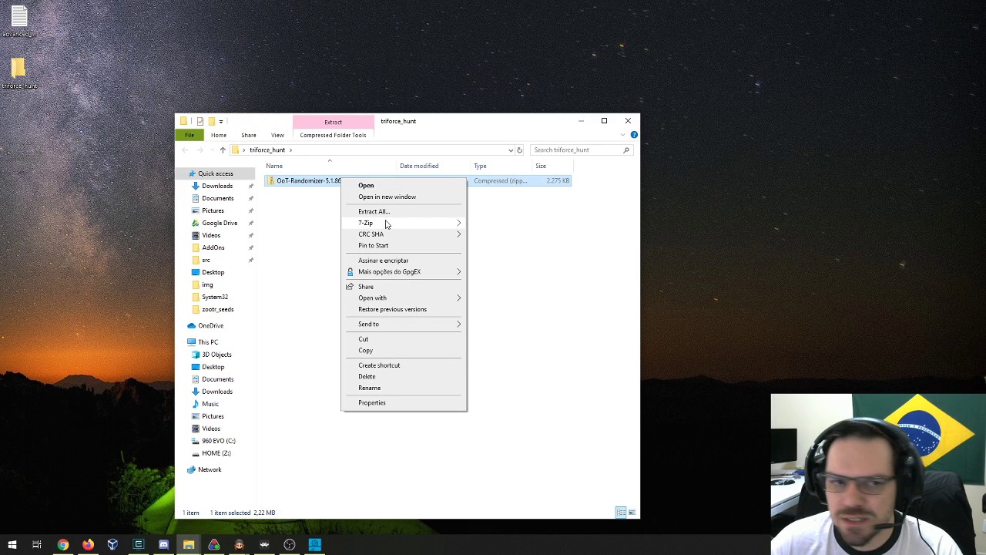
{"action": "mouse_move", "coordinate": [387, 224]}
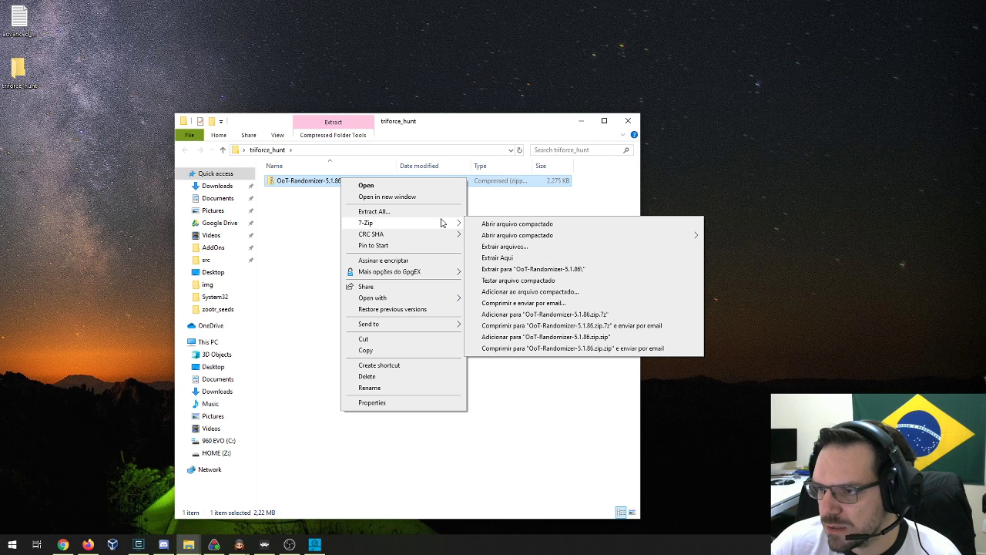
{"action": "left_click", "coordinate": [502, 258]}
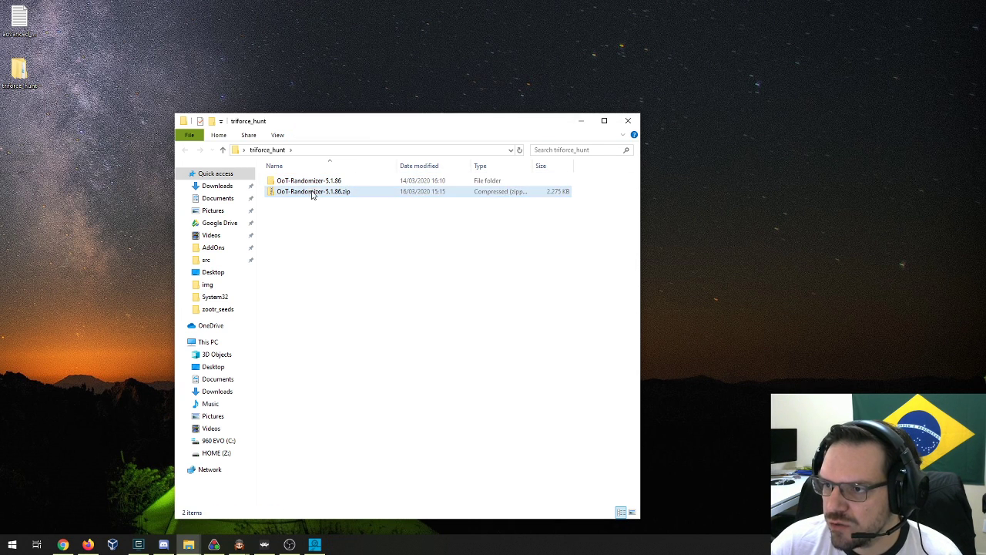
{"action": "key", "text": "shift+Delete"}
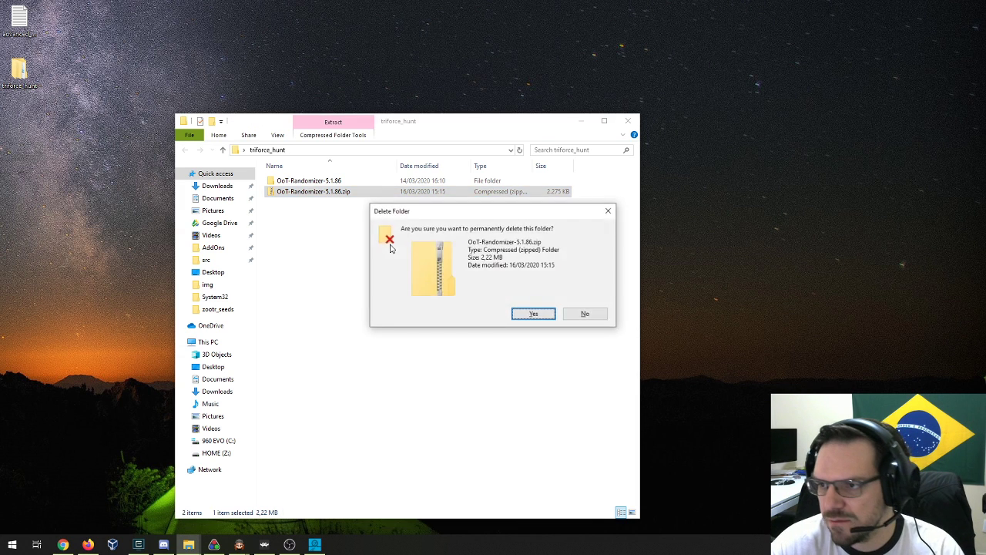
{"action": "key", "text": "Return"}
Open the extracted OoT-Randomizer-5.1.86 folder and select the Gui.py file
{"action": "left_click", "coordinate": [303, 184]}
{"action": "double_click", "coordinate": [303, 185]}
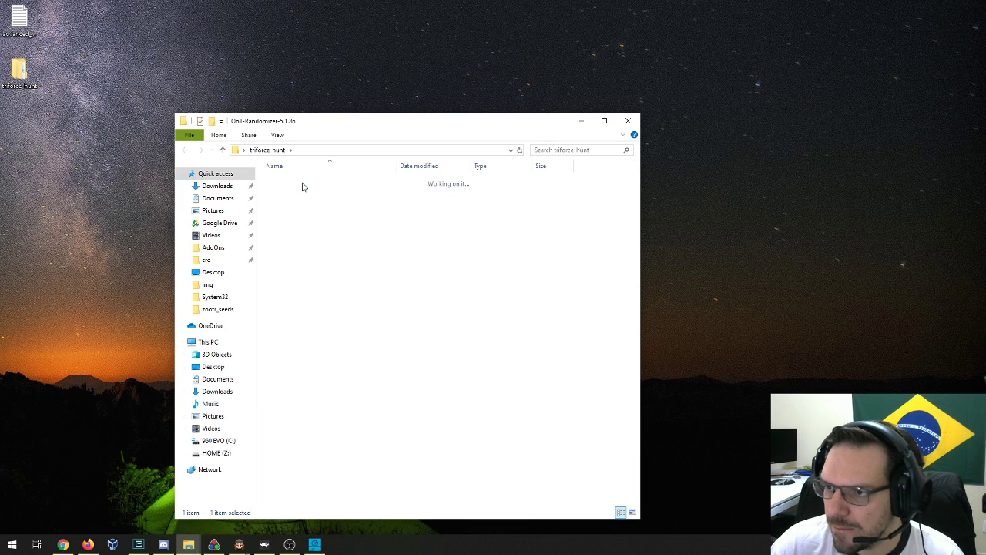
{"action": "left_click", "coordinate": [370, 266]}
{"action": "scroll", "coordinate": [370, 273], "scroll_direction": "down", "scroll_amount": 3}
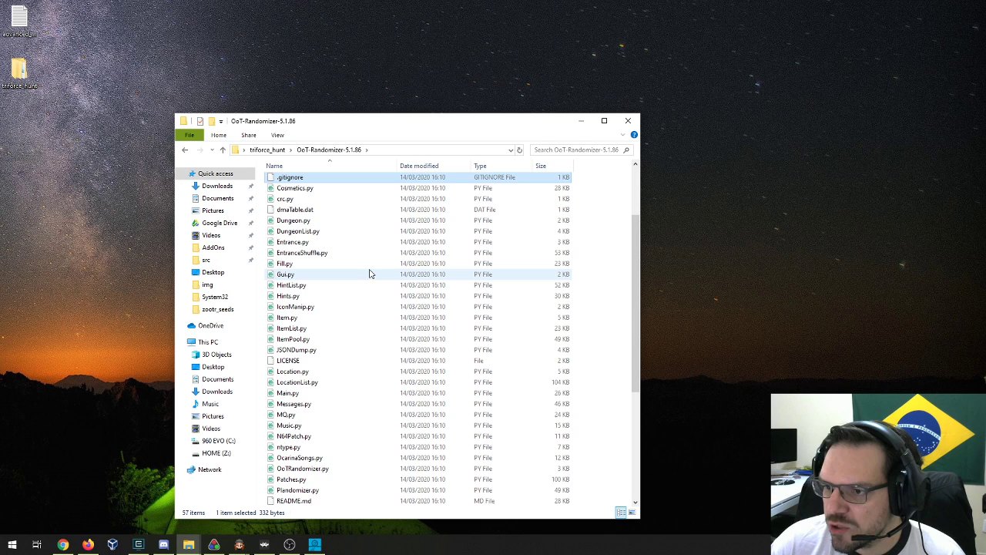
{"action": "left_click", "coordinate": [292, 278]}
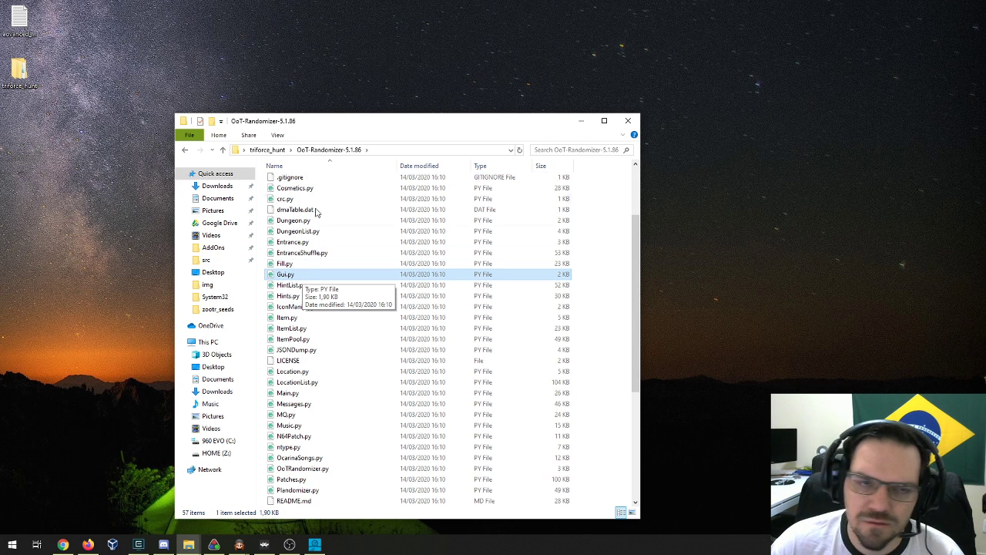
{"action": "left_click_drag", "start_coordinate": [370, 125], "coordinate": [361, 100]}
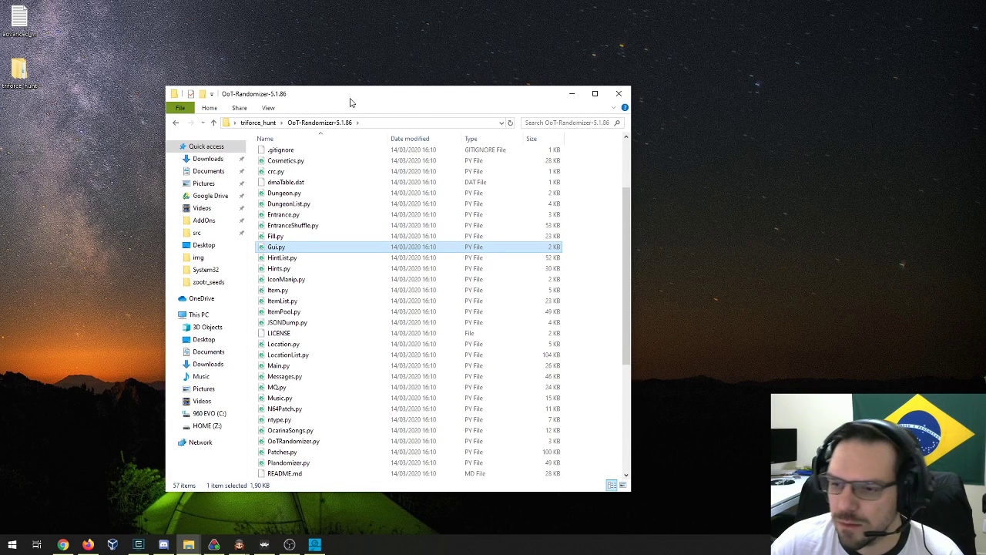
Switch back to Firefox, search the web for "python" and open the python.org download page
{"action": "left_click", "coordinate": [87, 544]}
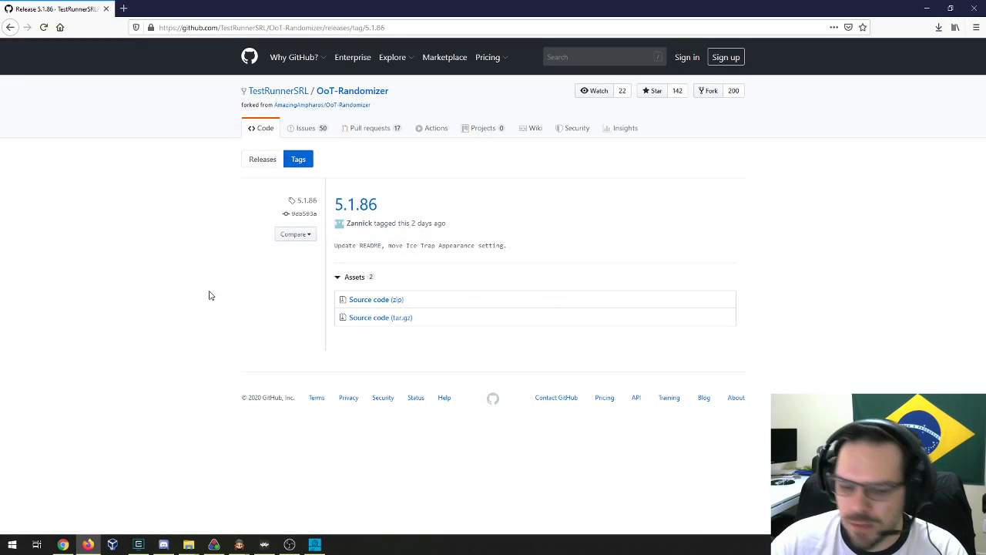
{"action": "key", "text": "ctrl+l"}
{"action": "type", "text": "pyt"}
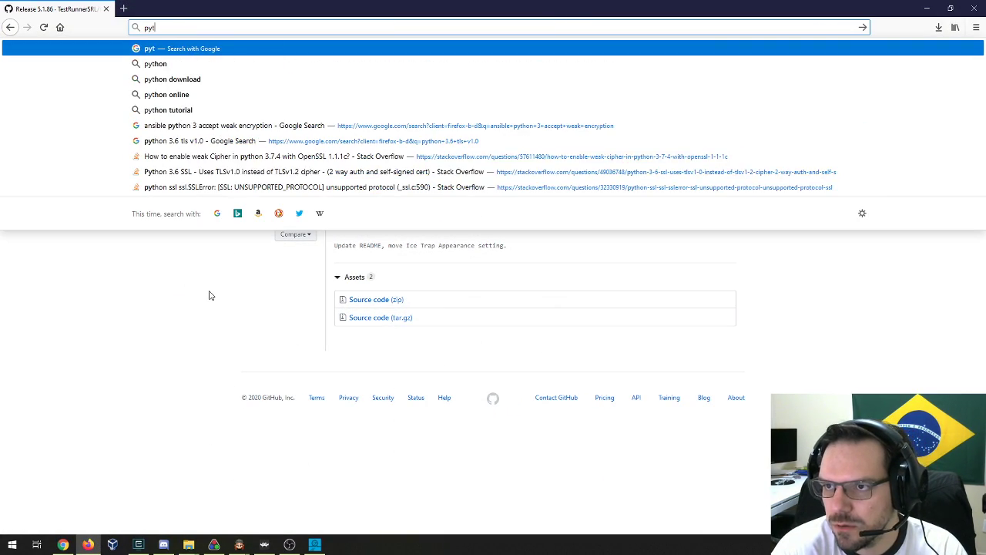
{"action": "type", "text": "hon"}
{"action": "key", "text": "Return"}
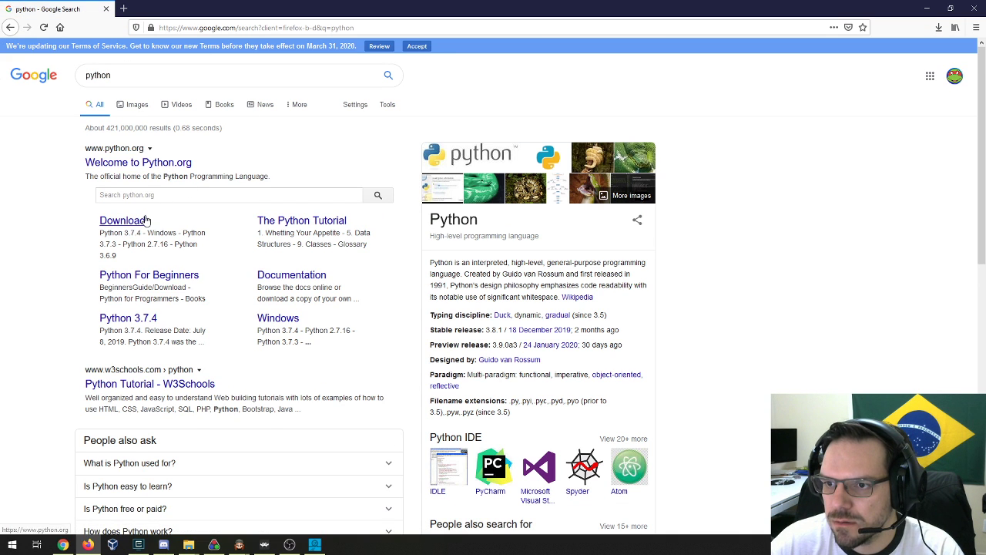
{"action": "left_click", "coordinate": [147, 221]}
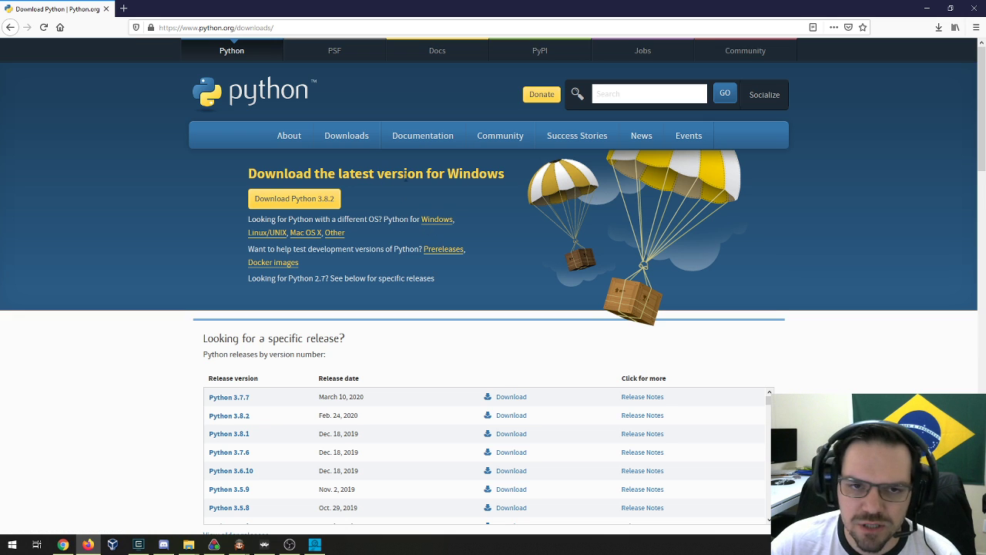
{"action": "left_click", "coordinate": [276, 198]}
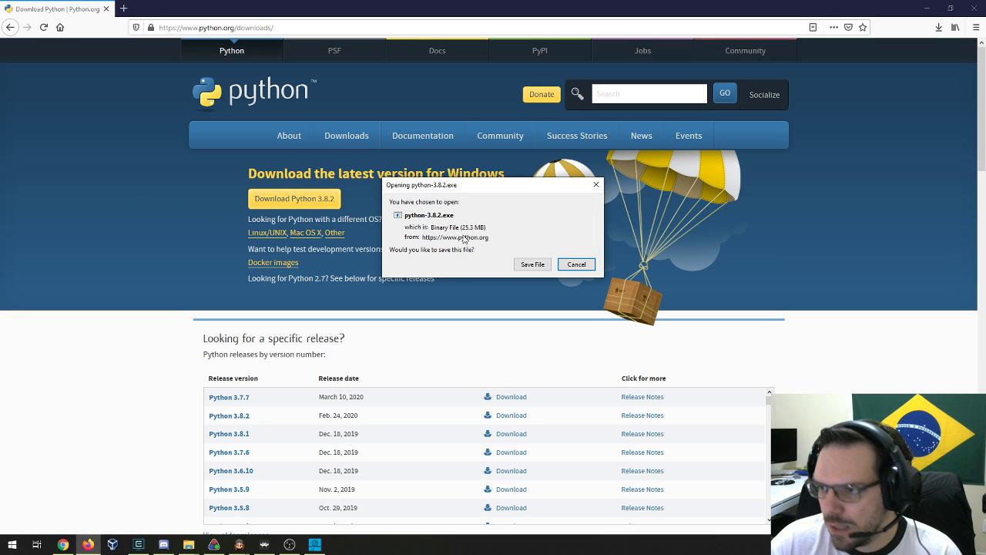
{"action": "left_click", "coordinate": [530, 264]}
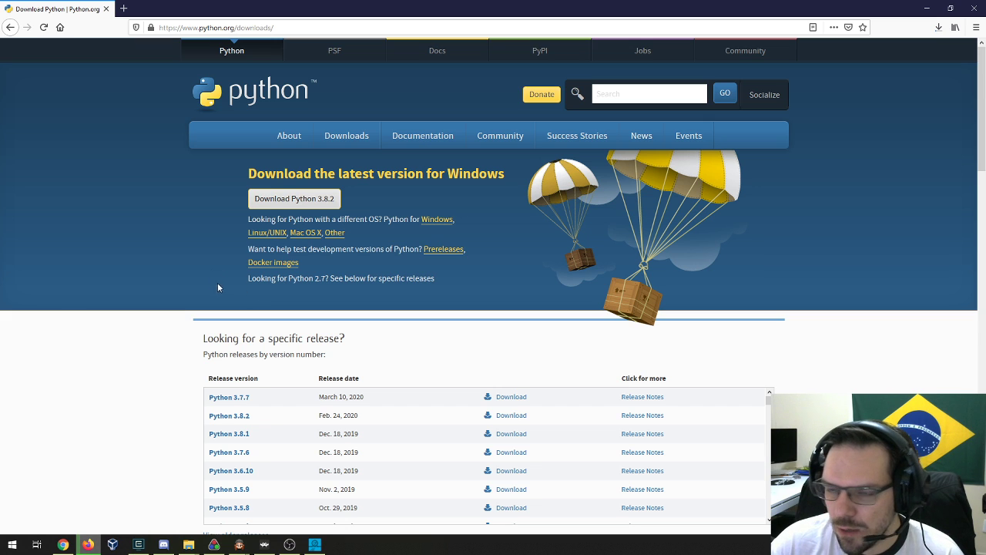
{"action": "left_click", "coordinate": [939, 27]}
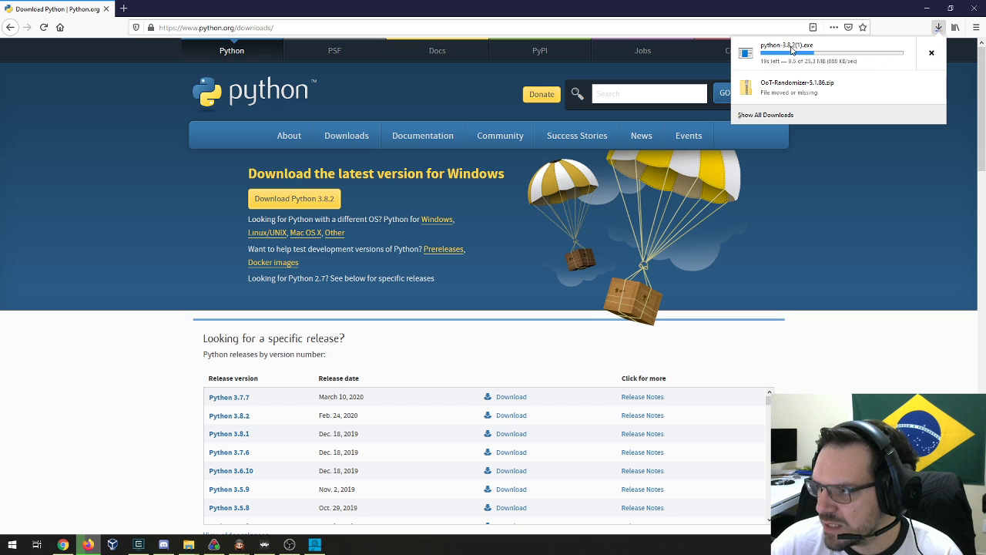
{"action": "left_click", "coordinate": [932, 53]}
{"action": "left_click", "coordinate": [850, 190]}
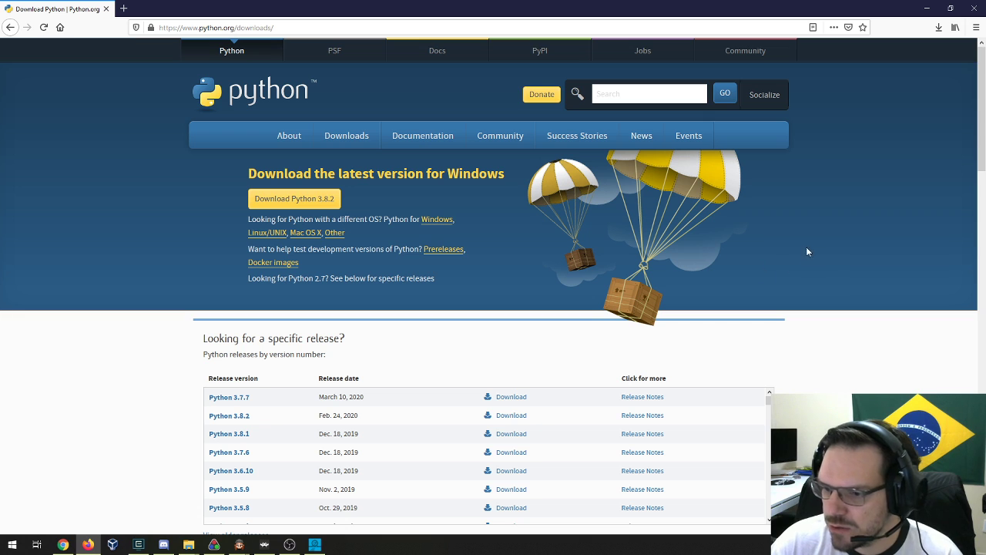
Open the Downloads folder in File Explorer and launch the python-3.8.2.exe installer
{"action": "key", "text": "super+e"}
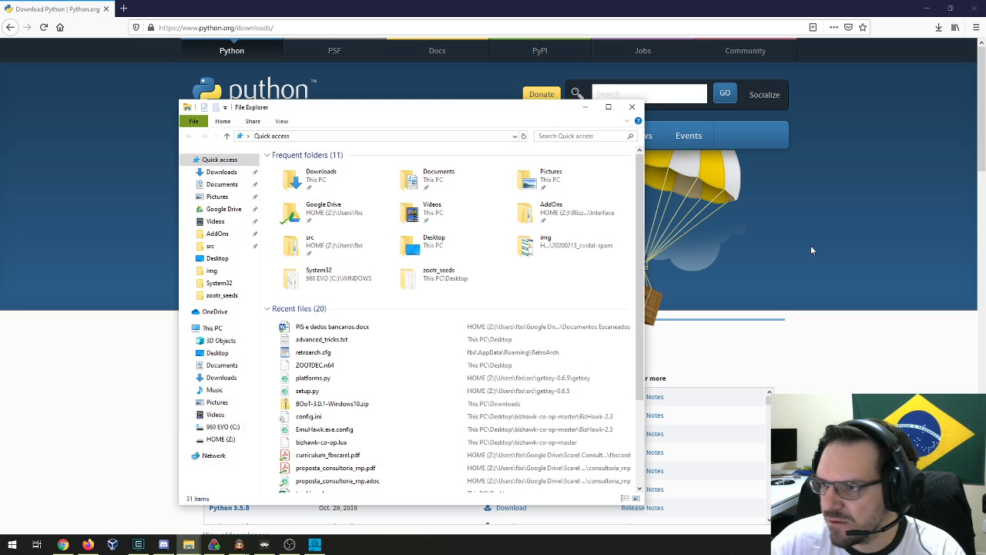
{"action": "left_click", "coordinate": [222, 172]}
{"action": "scroll", "coordinate": [345, 235], "scroll_direction": "down", "scroll_amount": 3}
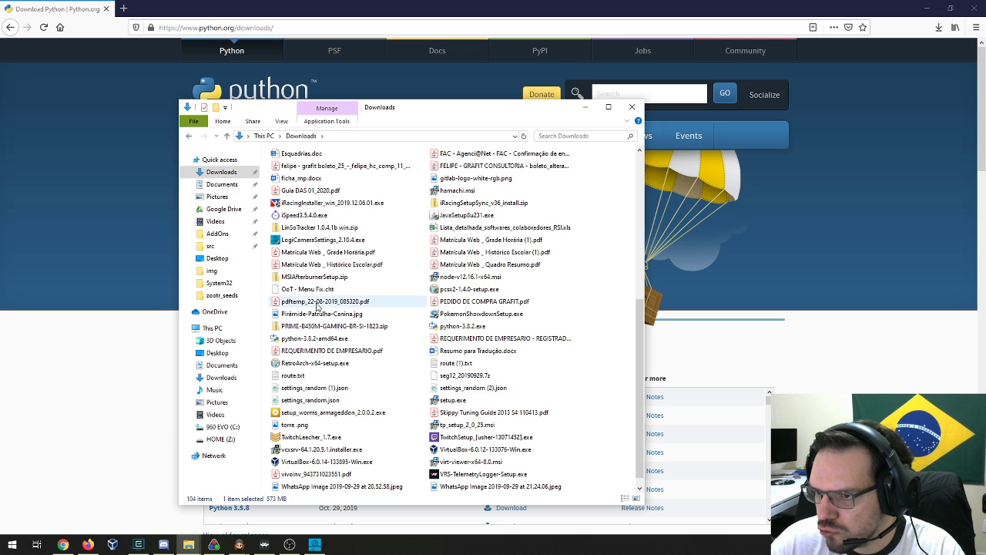
{"action": "double_click", "coordinate": [461, 326]}
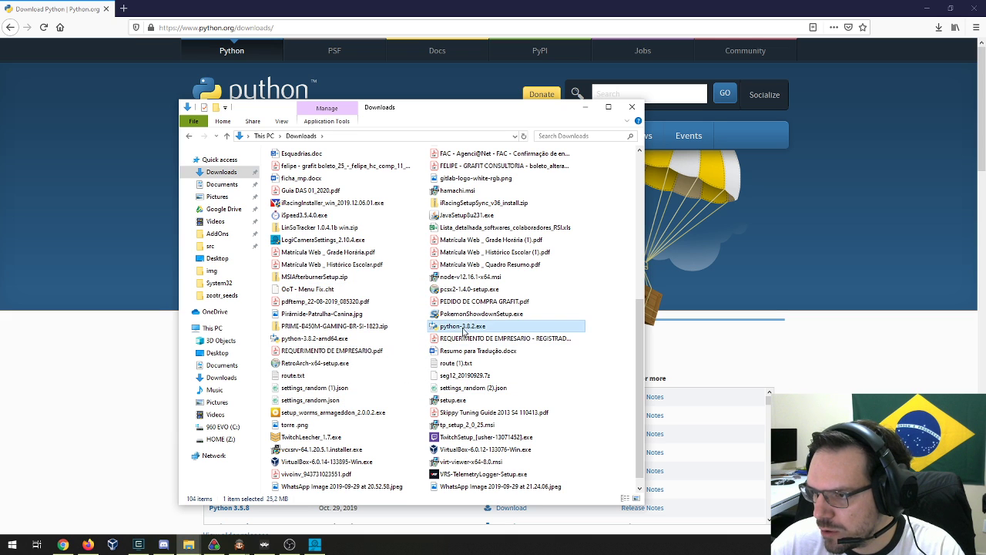
Run the Python 3.8.2 installer to view its installation options, and exit the setup without installing
{"action": "left_click", "coordinate": [529, 285]}
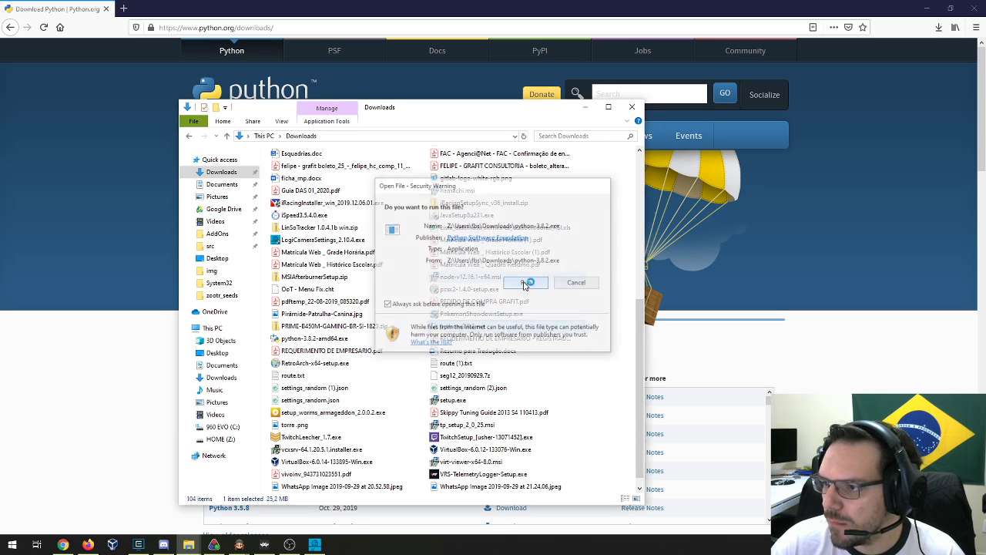
{"action": "left_click", "coordinate": [587, 111]}
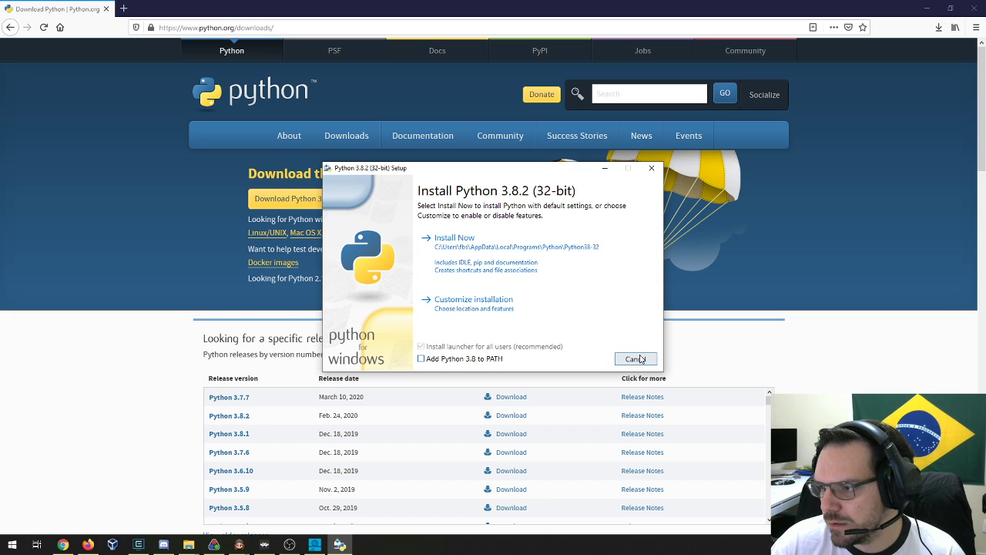
{"action": "left_click", "coordinate": [651, 170]}
{"action": "left_click", "coordinate": [487, 309]}
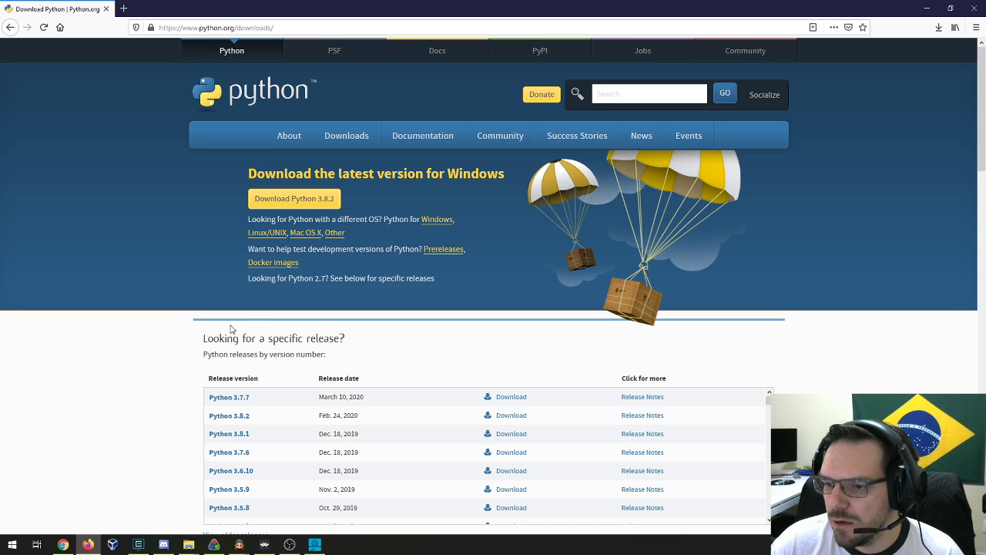
Search the web for "nodejs" in a new tab, open the Node.js home page and highlight the "Windows (x64)" platform text
{"action": "key", "text": "ctrl+t"}
{"action": "type", "text": "nodejs"}
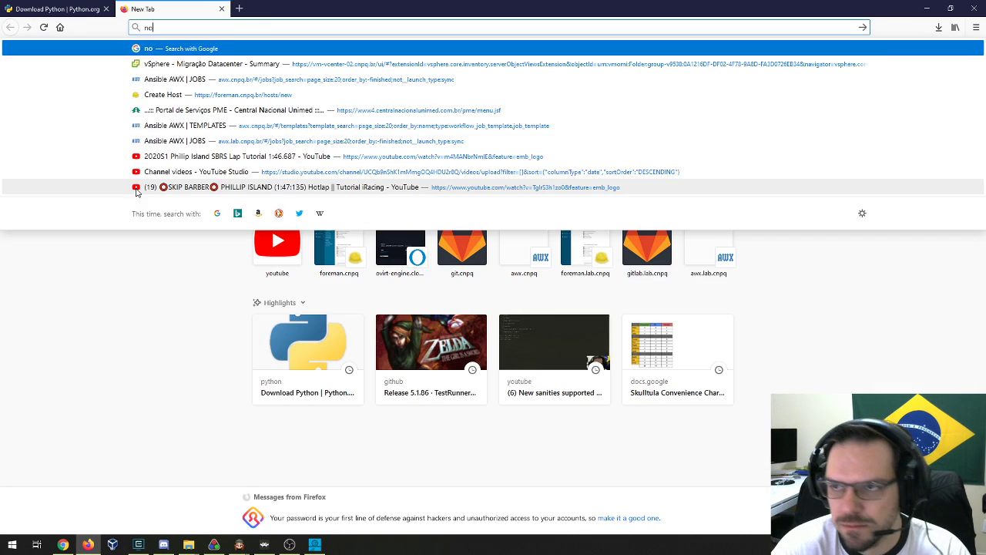
{"action": "key", "text": "Return"}
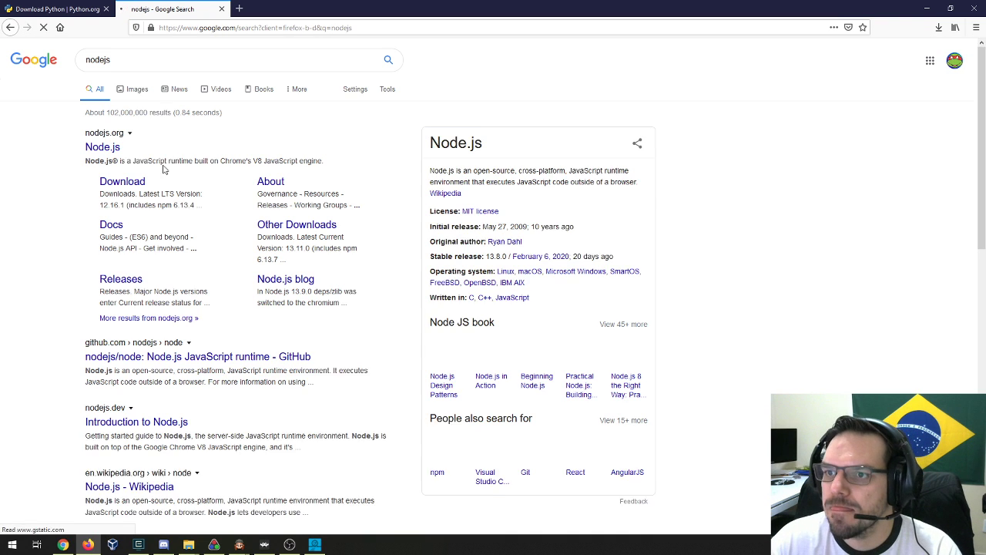
{"action": "left_click", "coordinate": [108, 164]}
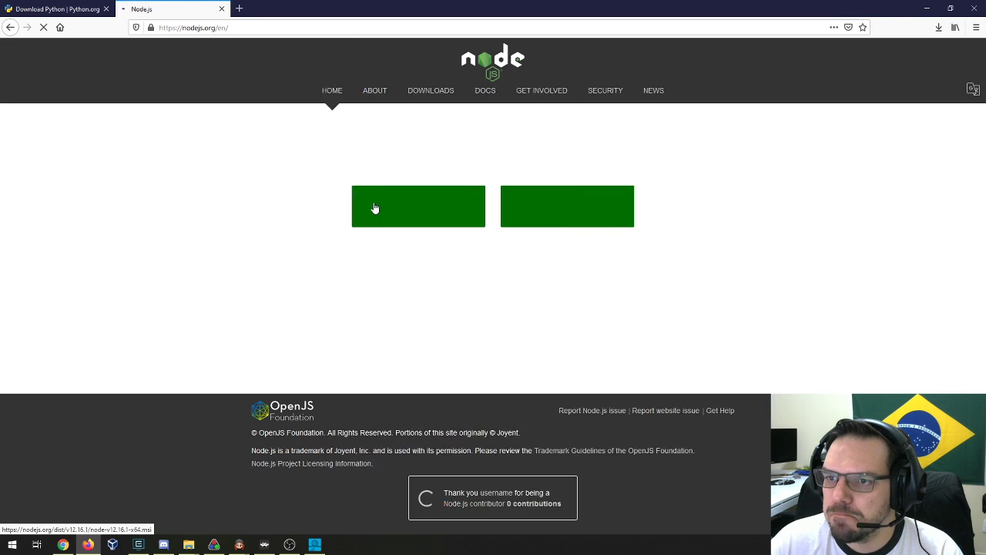
{"action": "left_click_drag", "start_coordinate": [438, 170], "coordinate": [597, 171]}
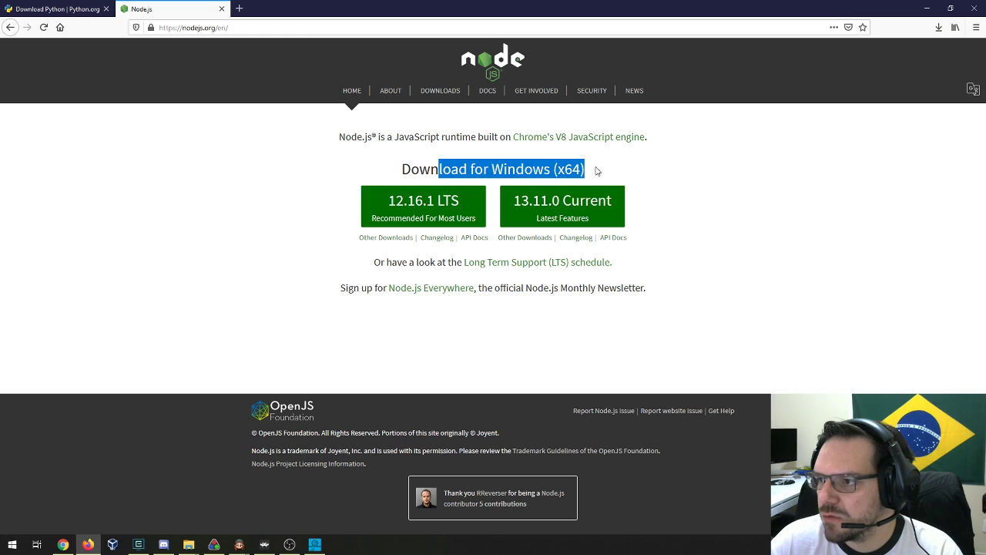
{"action": "left_click", "coordinate": [569, 169]}
{"action": "left_click_drag", "start_coordinate": [494, 169], "coordinate": [585, 169]}
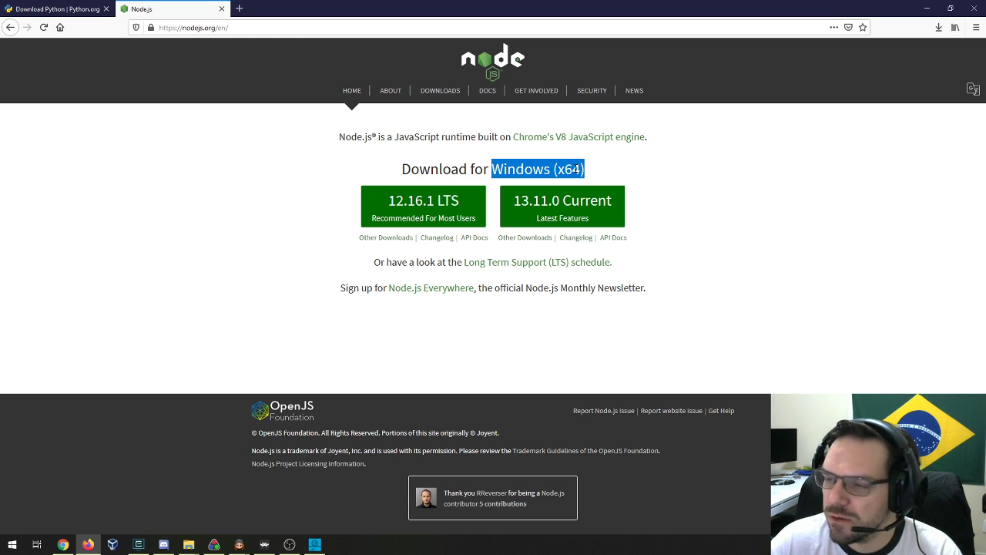
{"action": "left_click", "coordinate": [628, 172]}
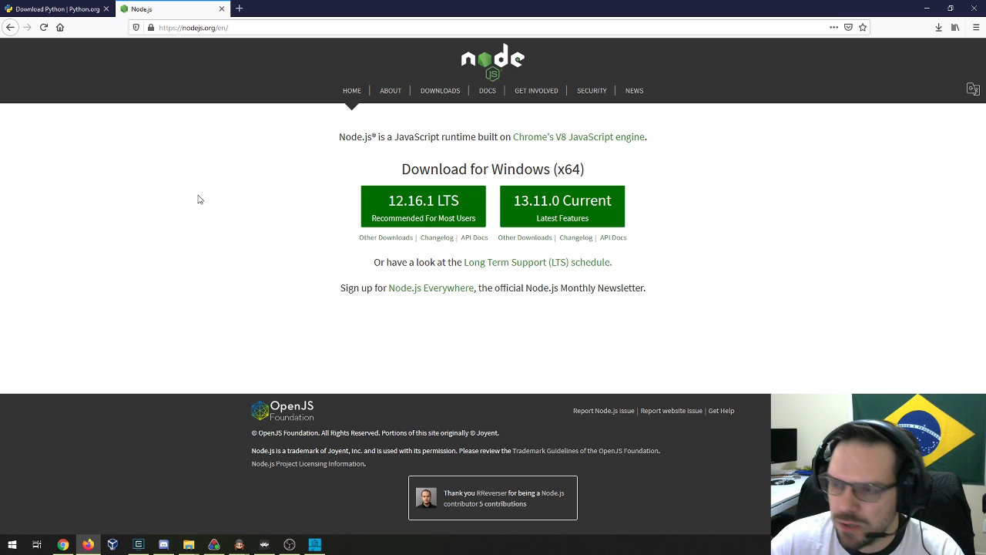
Look up the Windows system type on the Control Panel's System page and close the window
{"action": "key", "text": "super"}
{"action": "type", "text": "system"}
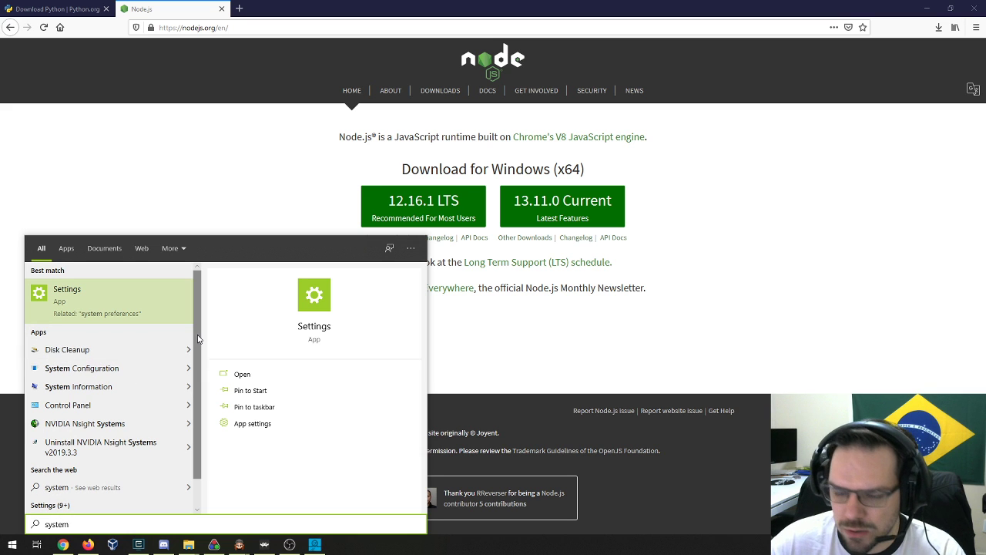
{"action": "left_click", "coordinate": [73, 404]}
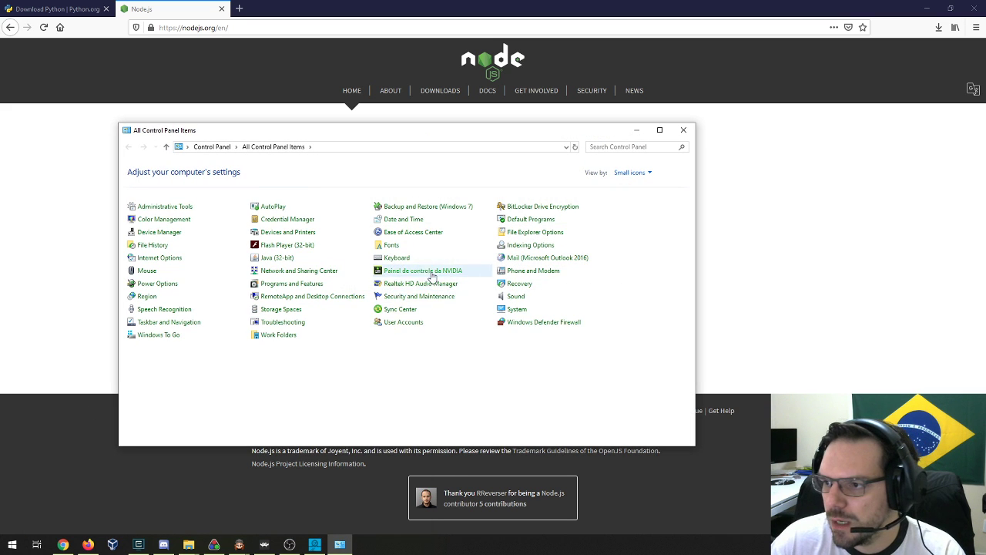
{"action": "left_click", "coordinate": [510, 310]}
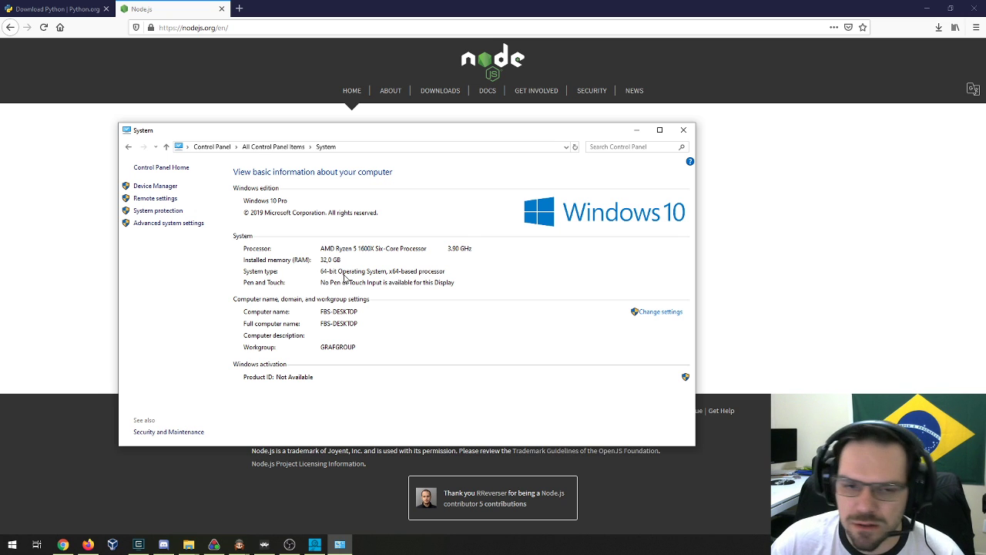
{"action": "left_click", "coordinate": [683, 130]}
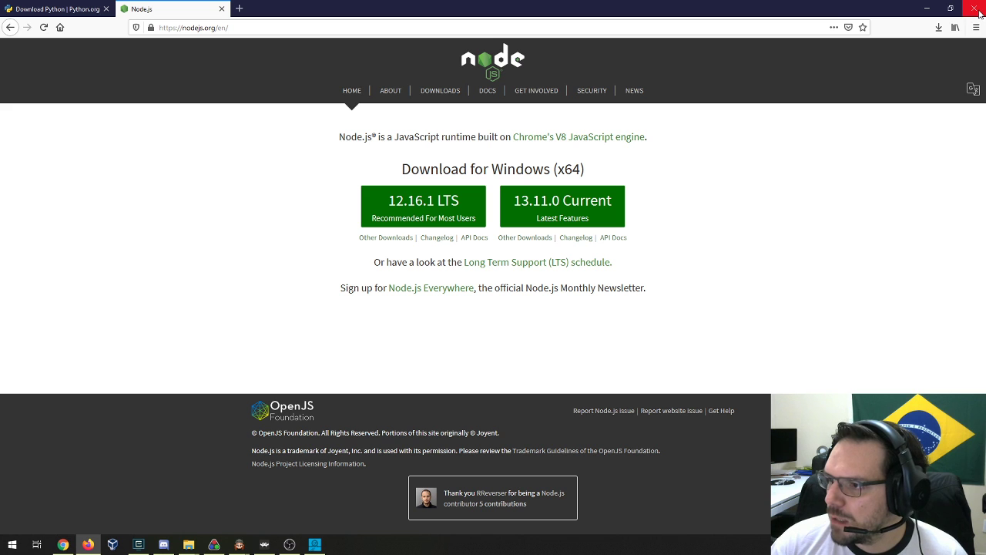
Revisit the Python and Node.js download pages and close Firefox
{"action": "left_click", "coordinate": [77, 9]}
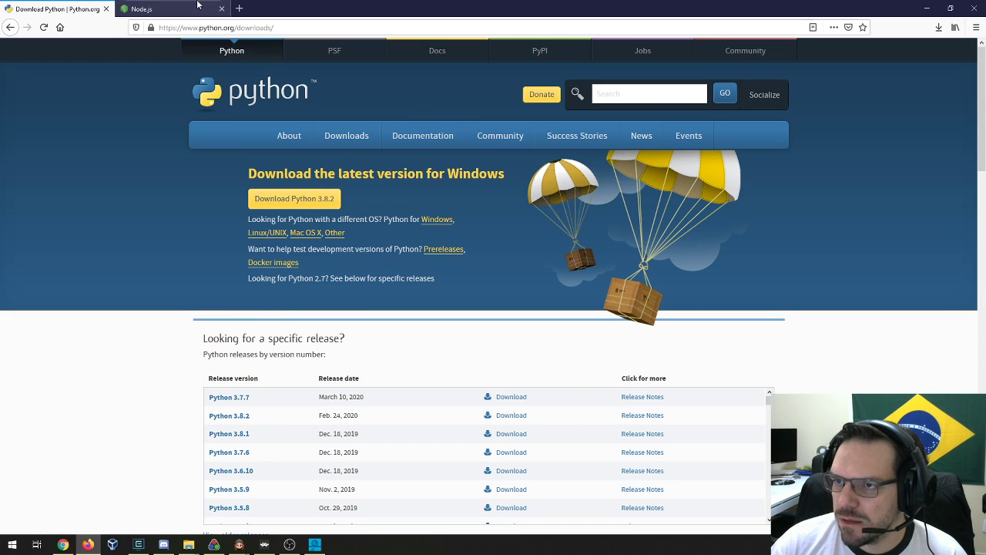
{"action": "left_click", "coordinate": [193, 8]}
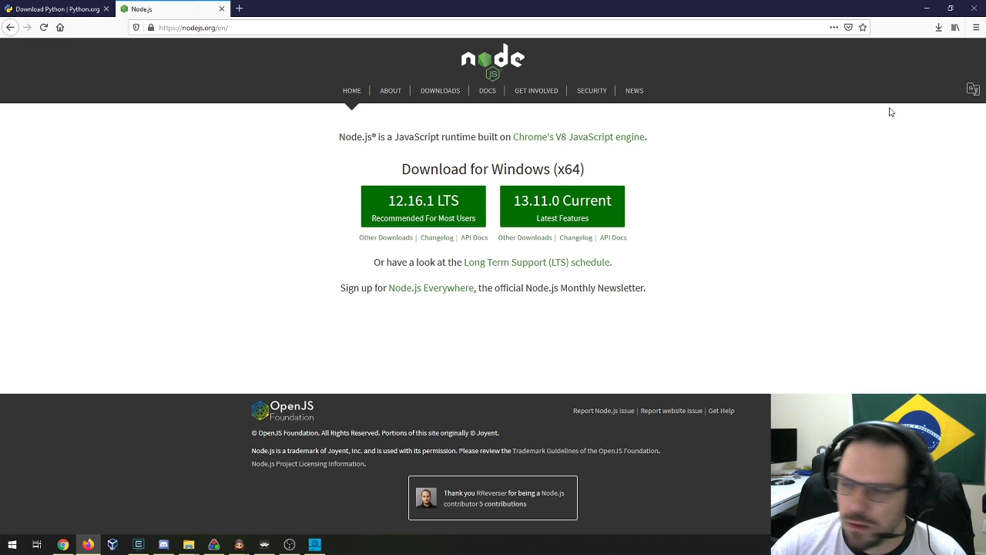
{"action": "left_click", "coordinate": [974, 8]}
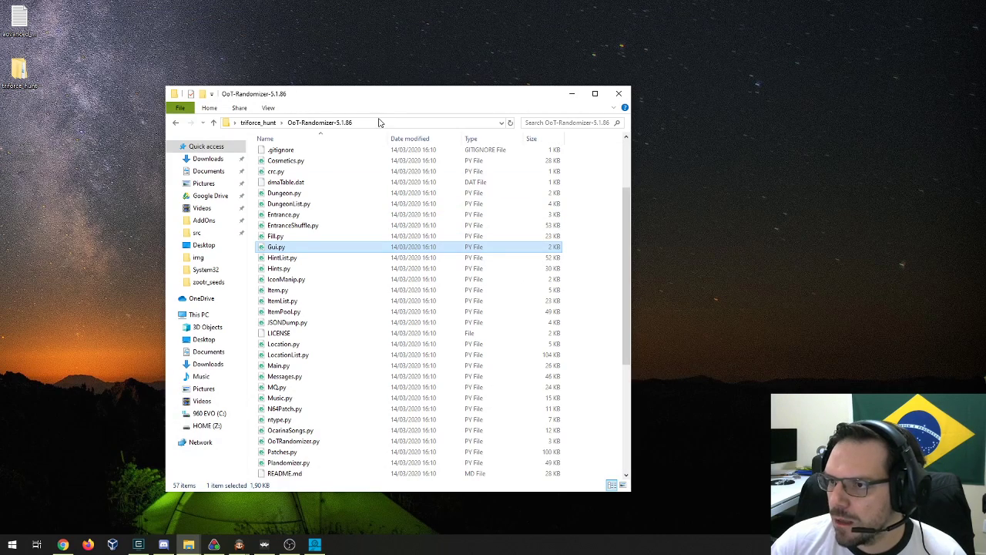
Open a Command Prompt and arrange its window alongside the OoT-Randomizer-5.1.86 folder window
{"action": "left_click", "coordinate": [117, 305]}
{"action": "key", "text": "super"}
{"action": "type", "text": "cmd"}
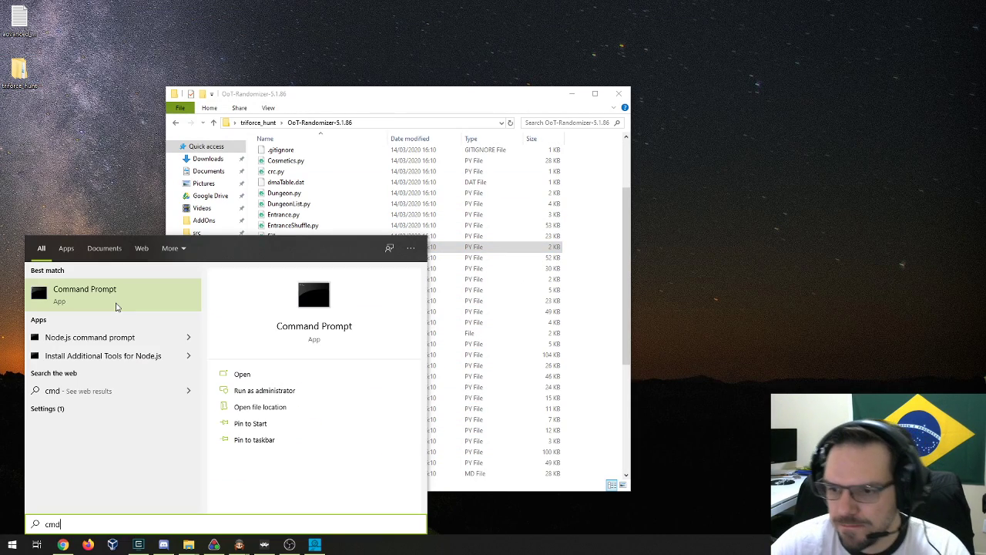
{"action": "left_click", "coordinate": [116, 306]}
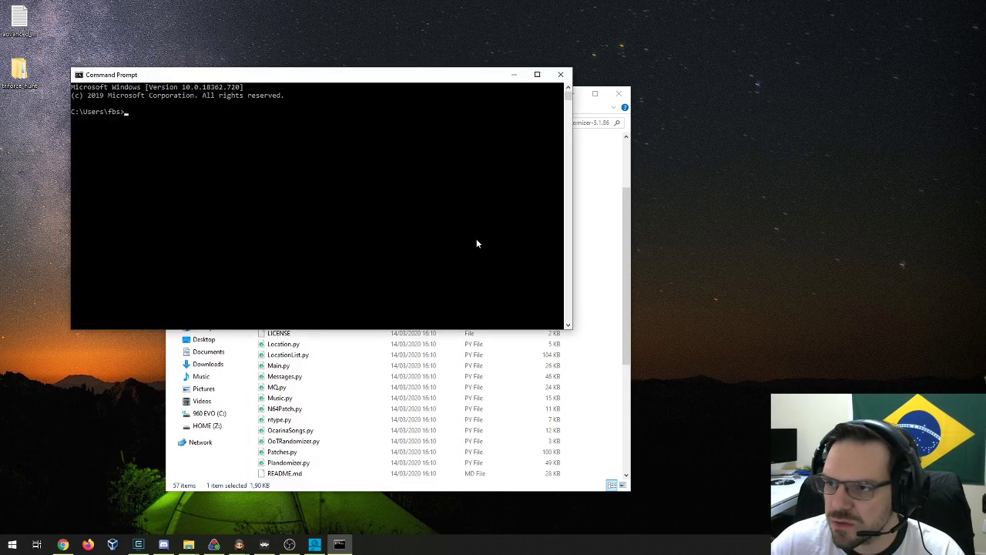
{"action": "left_click_drag", "start_coordinate": [333, 81], "coordinate": [583, 209]}
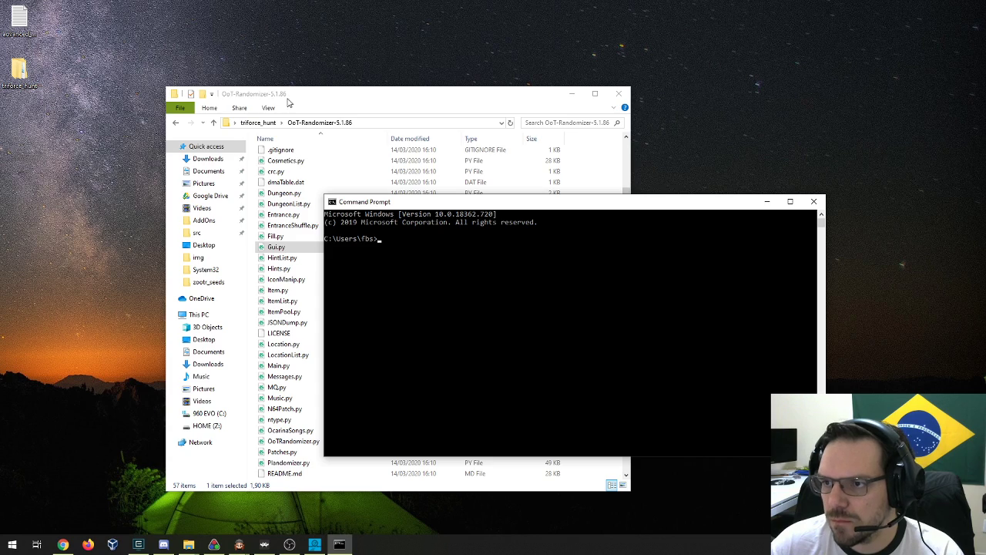
{"action": "left_click_drag", "start_coordinate": [288, 99], "coordinate": [227, 64]}
Close the randomizer folder window, reopen OoT-Randomizer-5.1.86 through the triforce_hunt desktop folder and select its full path
{"action": "left_click", "coordinate": [407, 93]}
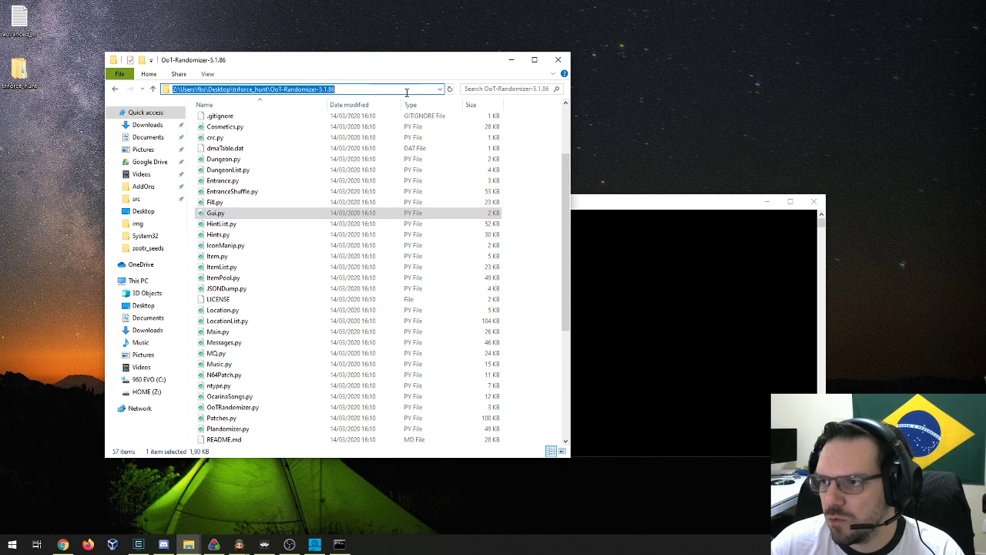
{"action": "left_click", "coordinate": [558, 59]}
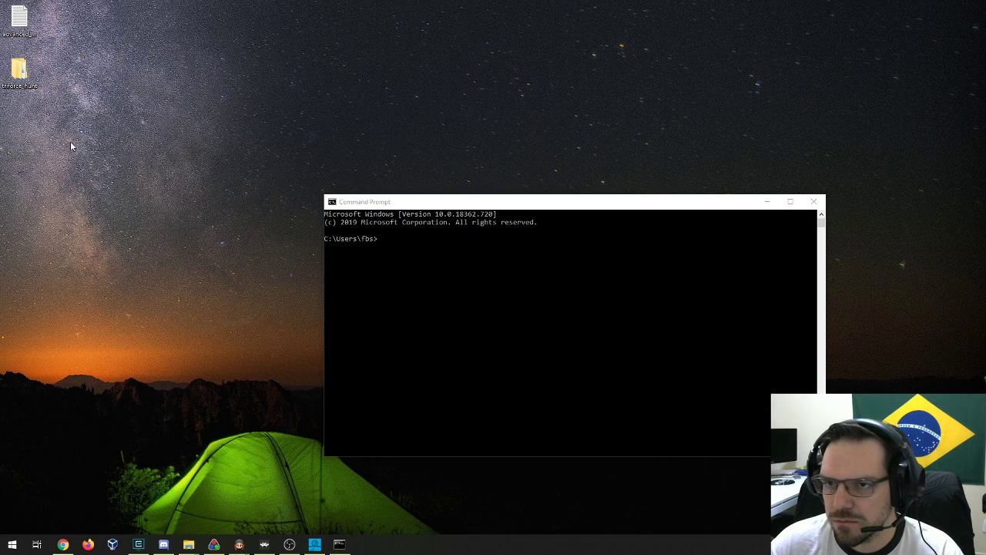
{"action": "double_click", "coordinate": [19, 71]}
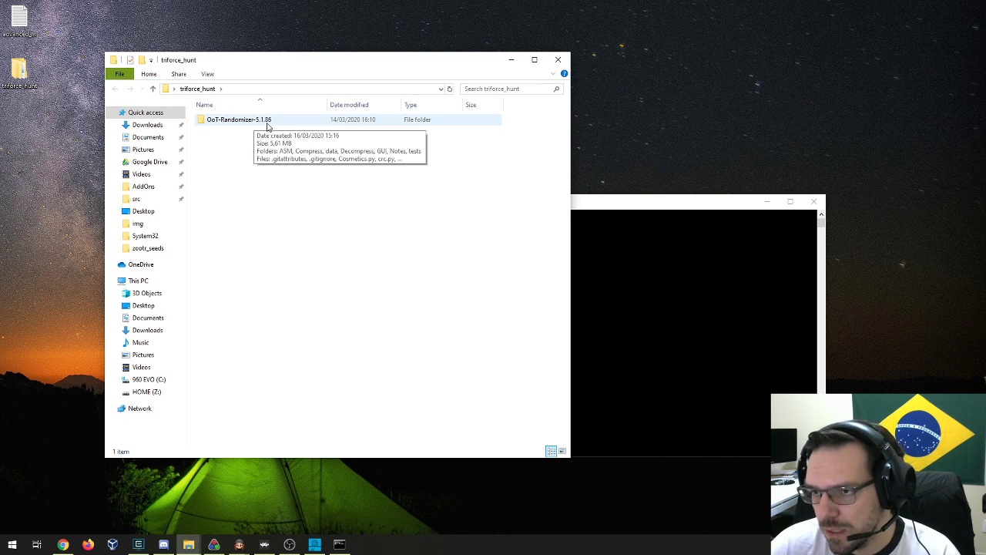
{"action": "double_click", "coordinate": [267, 126]}
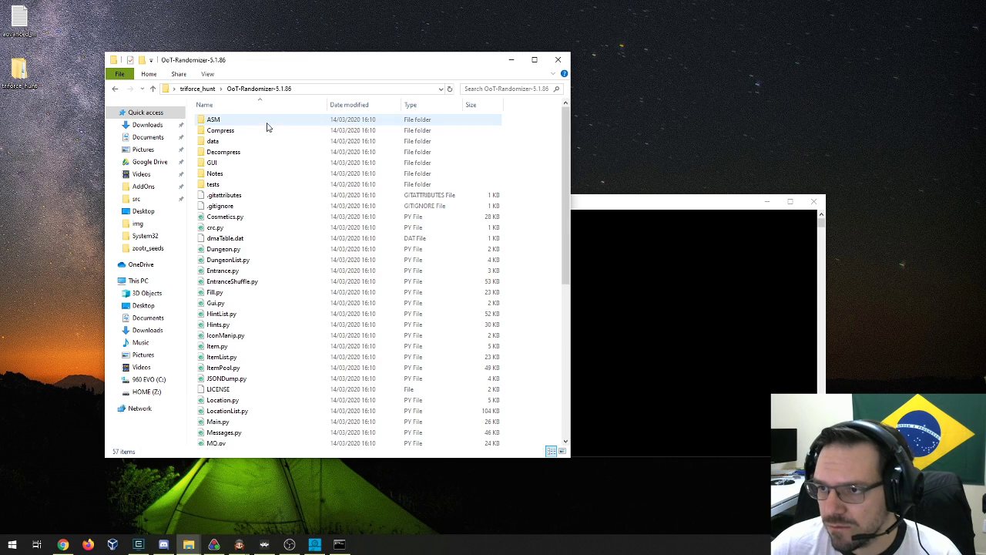
{"action": "left_click", "coordinate": [342, 90]}
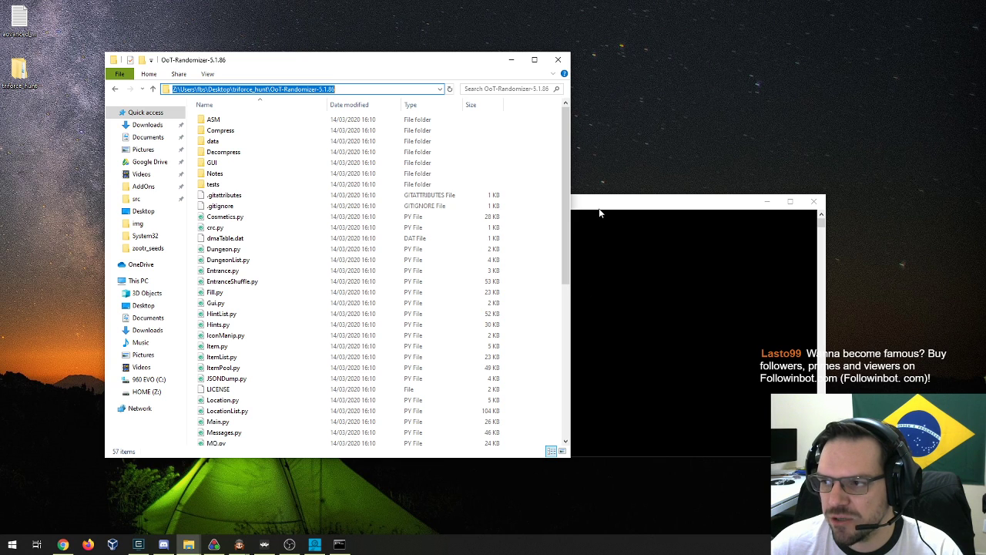
Switch to the Command Prompt and change the current drive to Z:
{"action": "left_click", "coordinate": [601, 262]}
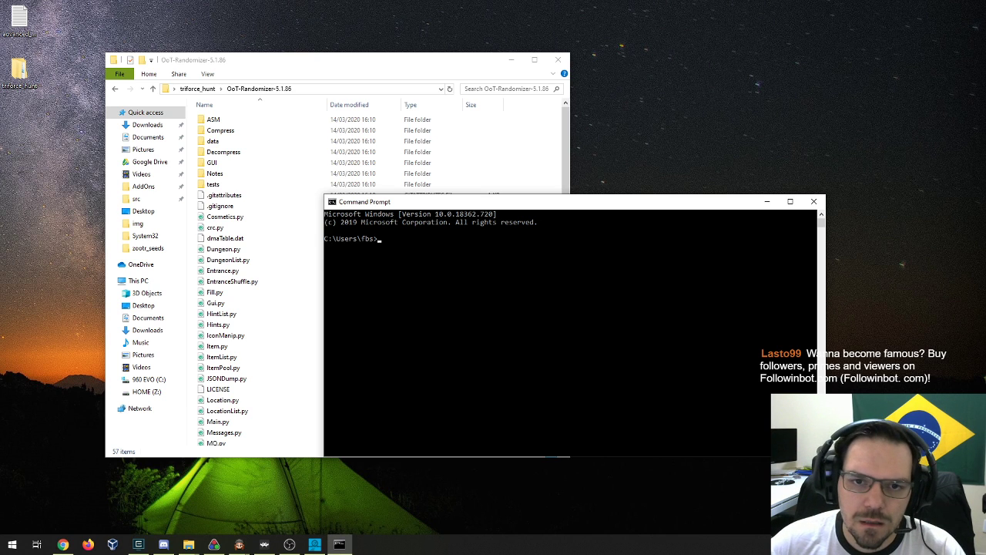
{"action": "key", "text": "alt+Tab"}
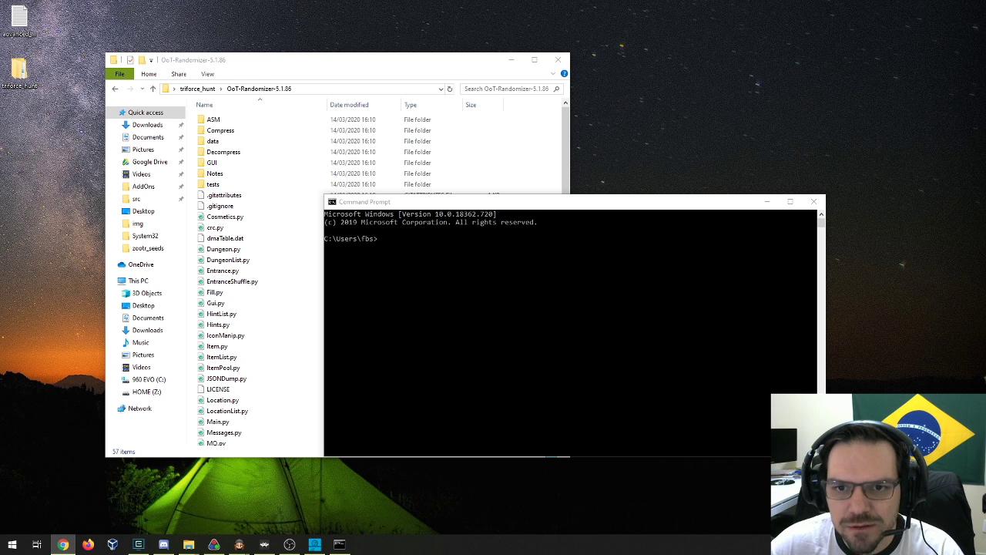
{"action": "left_click", "coordinate": [587, 208]}
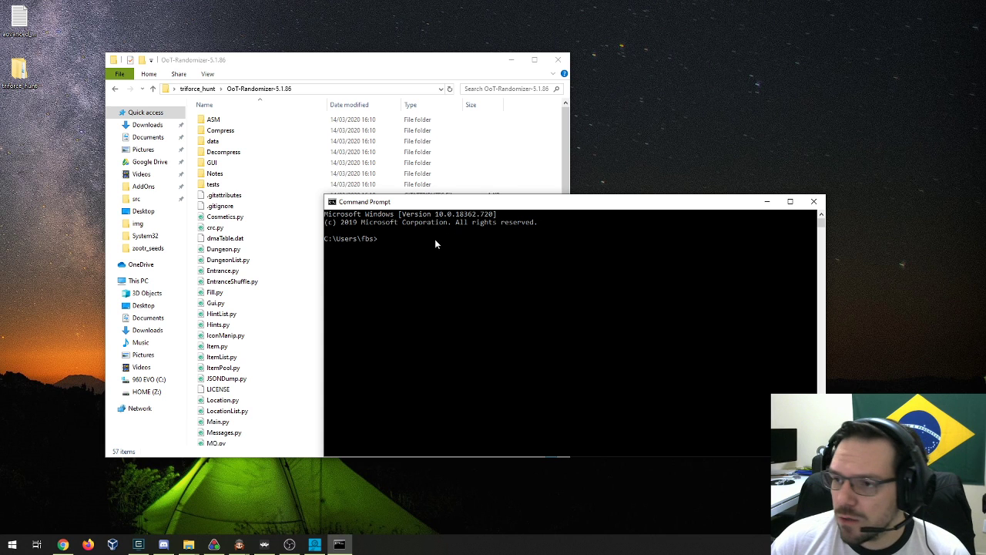
{"action": "left_click", "coordinate": [413, 256]}
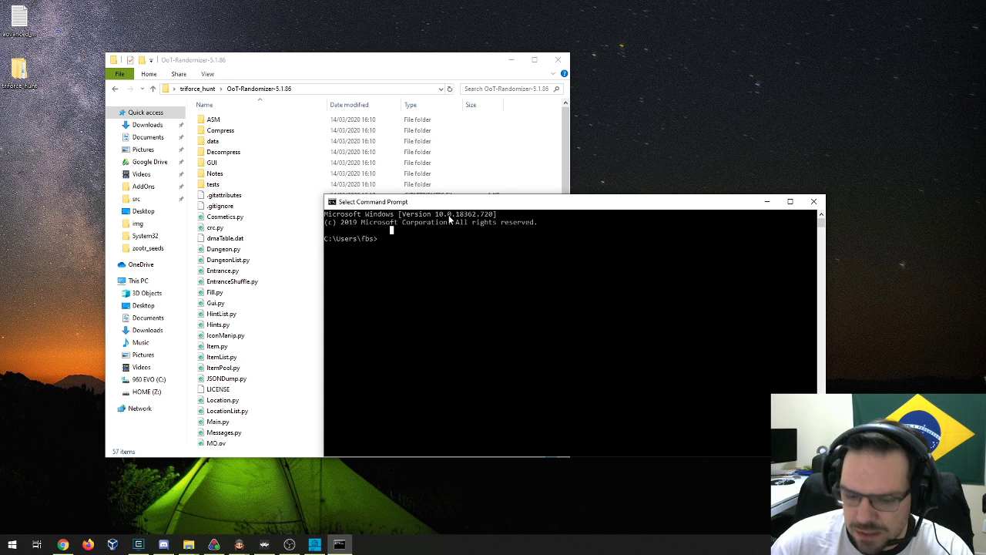
{"action": "type", "text": "z:"}
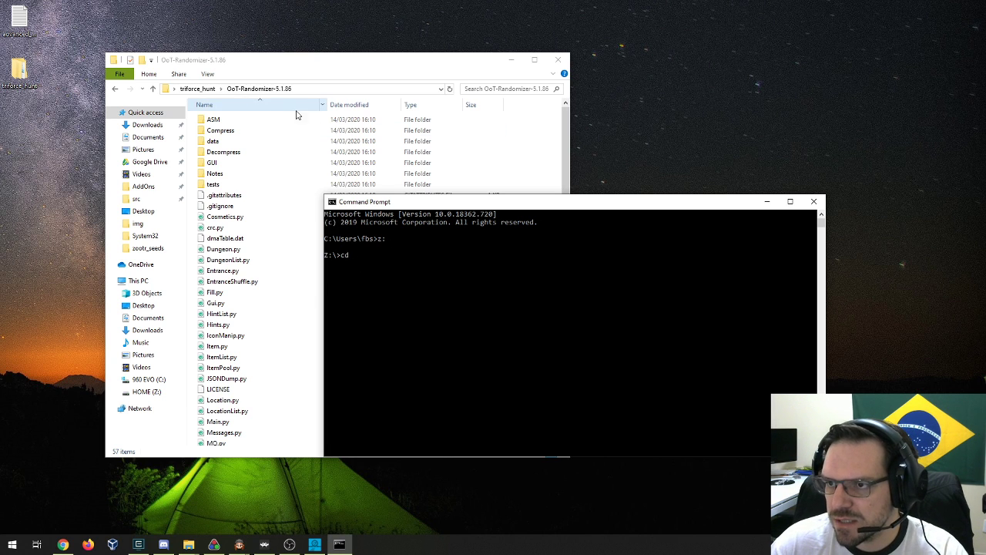
Copy the OoT-Randomizer-5.1.86 folder path from File Explorer and change the Command Prompt directory to it with cd
{"action": "left_click", "coordinate": [339, 88]}
{"action": "key", "text": "ctrl+c"}
{"action": "left_click", "coordinate": [663, 289]}
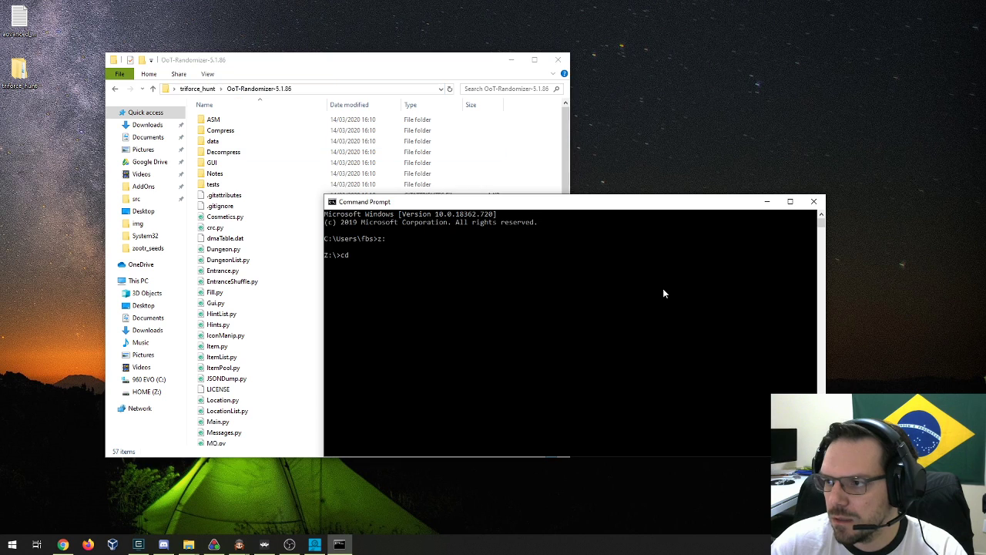
{"action": "key", "text": "ctrl+v"}
{"action": "key", "text": "Return"}
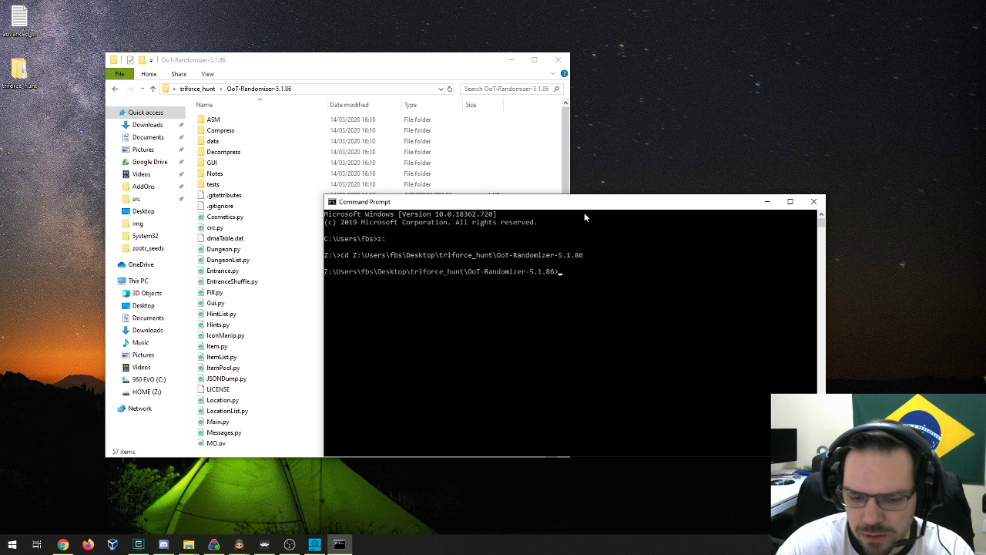
Run "python Gui.py" in the randomizer folder and keep the console output running
{"action": "type", "text": "python Gui.py"}
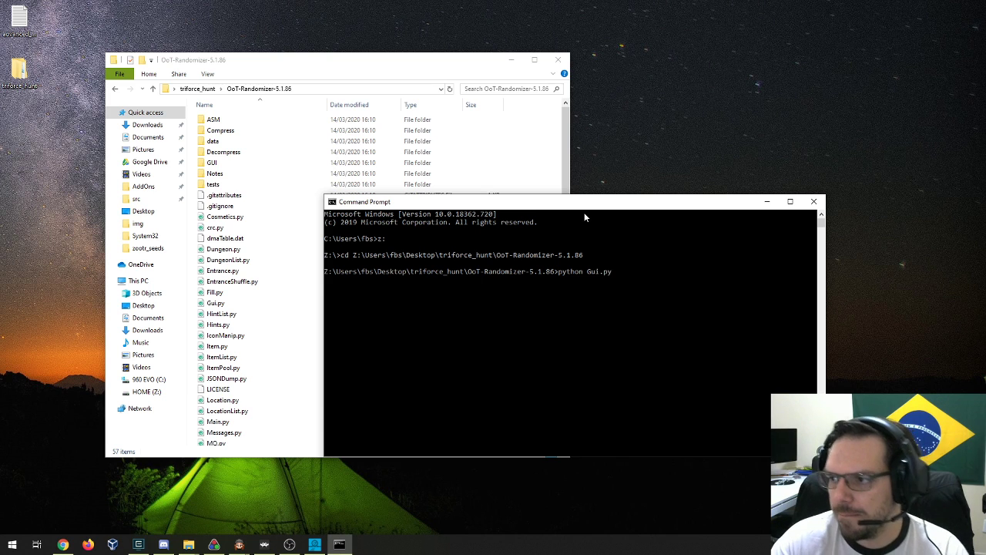
{"action": "key", "text": "Return"}
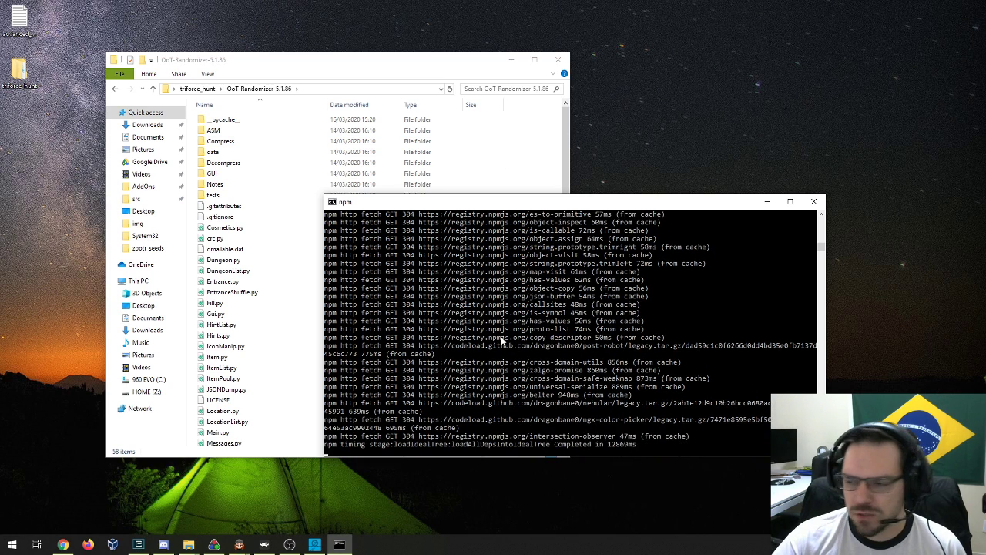
{"action": "left_click", "coordinate": [520, 340]}
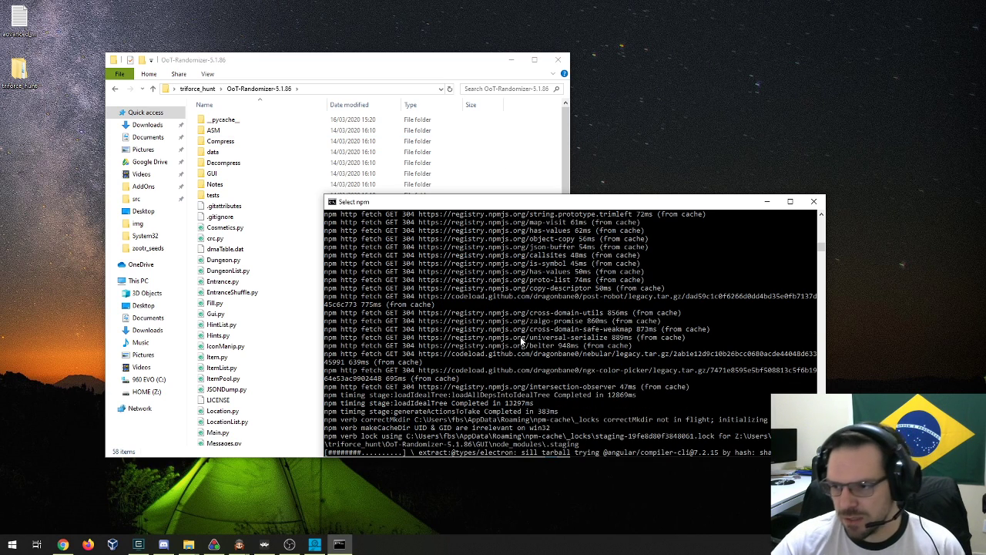
{"action": "key", "text": "Return"}
{"action": "key", "text": "Return"}
{"action": "key", "text": "Return"}
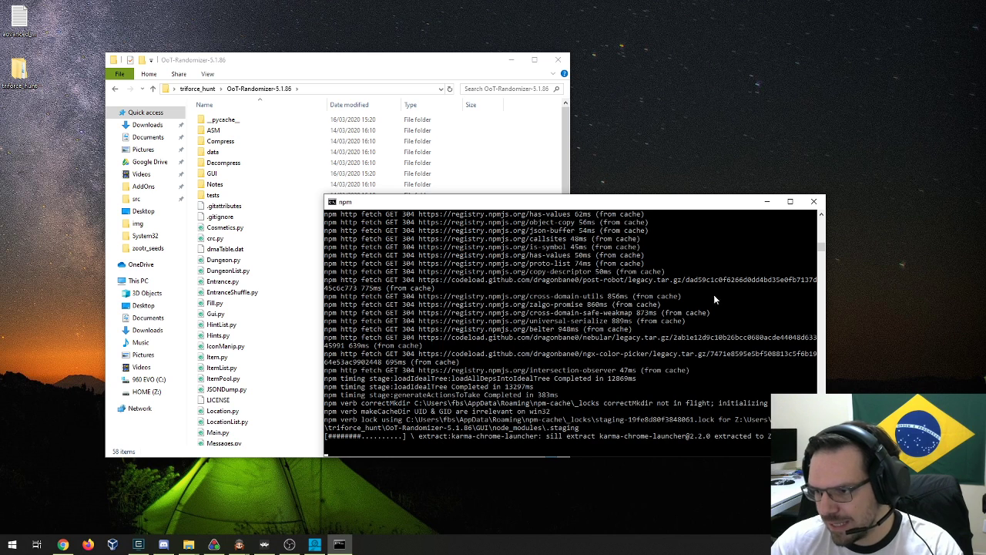
Return to the prompt in the running npm console and end the Command Prompt session with the exit command
{"action": "key", "text": "Return"}
{"action": "key", "text": "Return"}
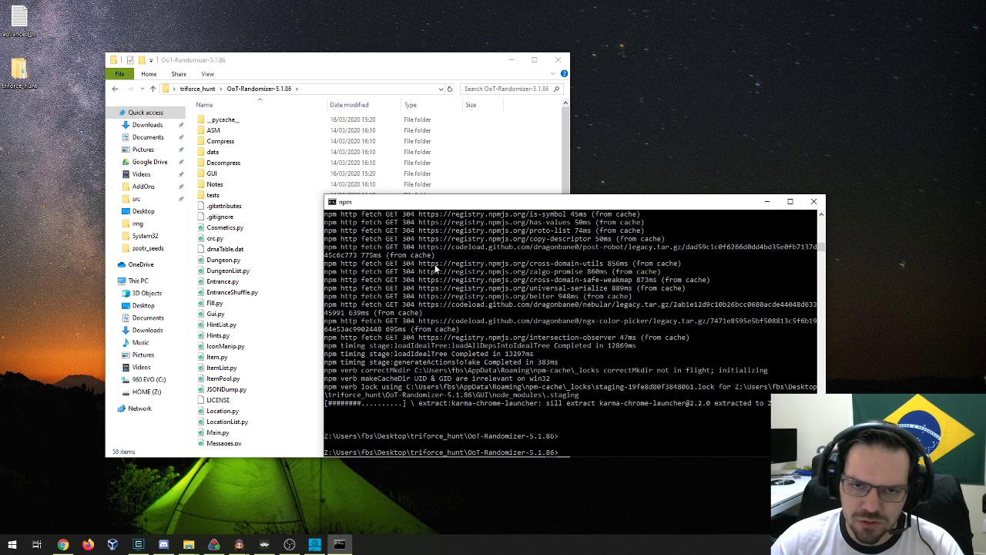
{"action": "type", "text": "exit"}
{"action": "key", "text": "Return"}
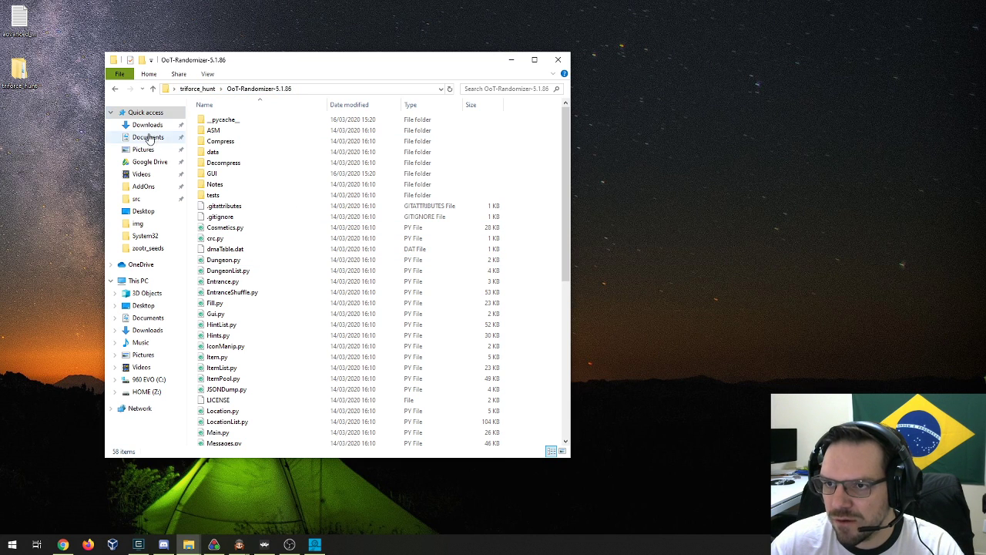
Open the OoT-Randomizer-5.1.85 folder inside zootr_seeds on the Desktop and copy its full path
{"action": "left_click", "coordinate": [162, 211]}
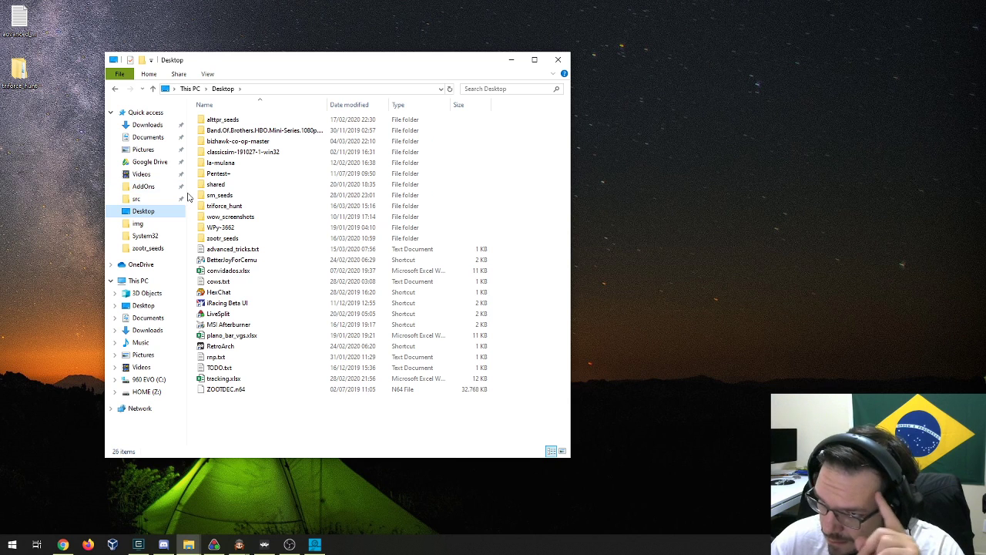
{"action": "double_click", "coordinate": [232, 238]}
{"action": "double_click", "coordinate": [247, 151]}
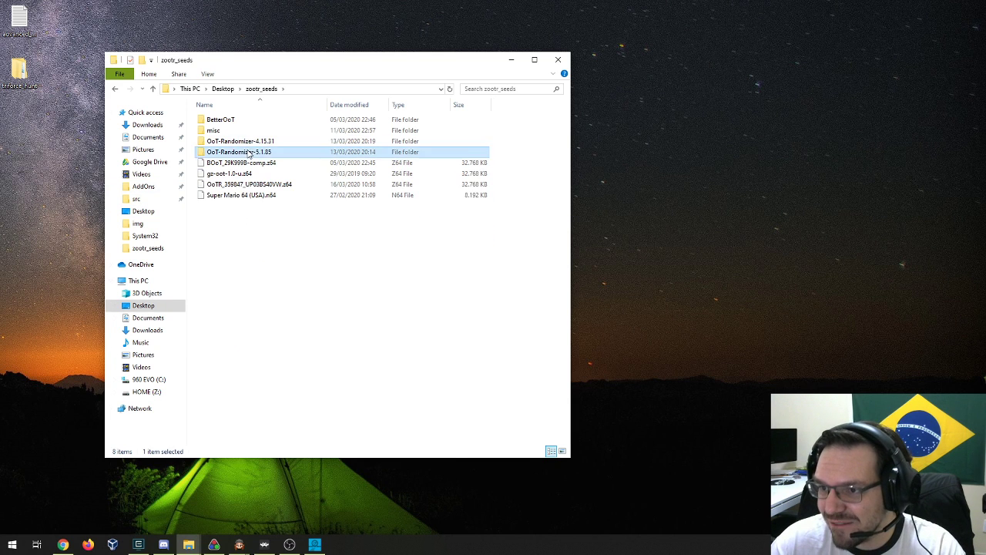
{"action": "left_click", "coordinate": [375, 89]}
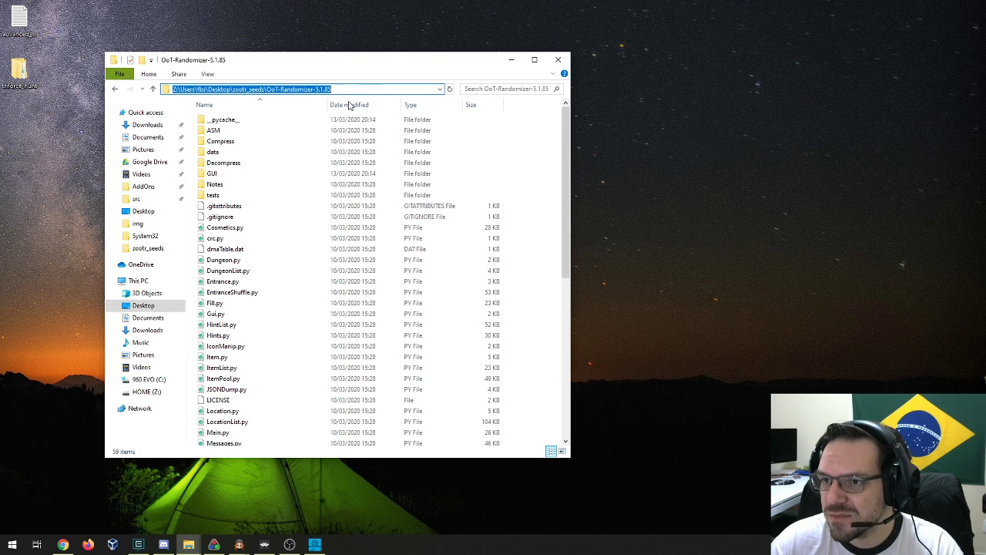
{"action": "left_click", "coordinate": [23, 357]}
Open a new Command Prompt, switch to drive Z: and change directory to the copied OoT-Randomizer-5.1.85 path
{"action": "left_click", "coordinate": [13, 544]}
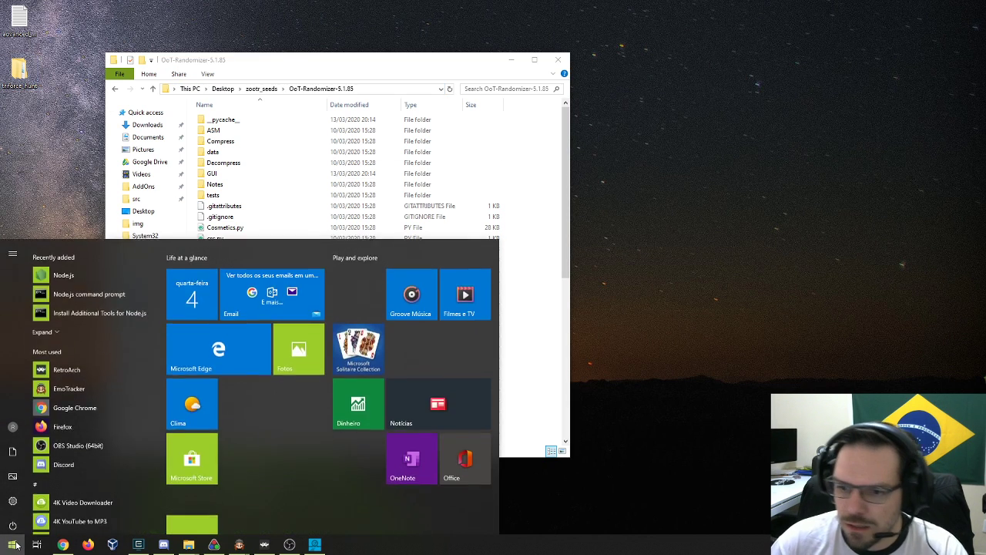
{"action": "type", "text": "cmd"}
{"action": "key", "text": "Return"}
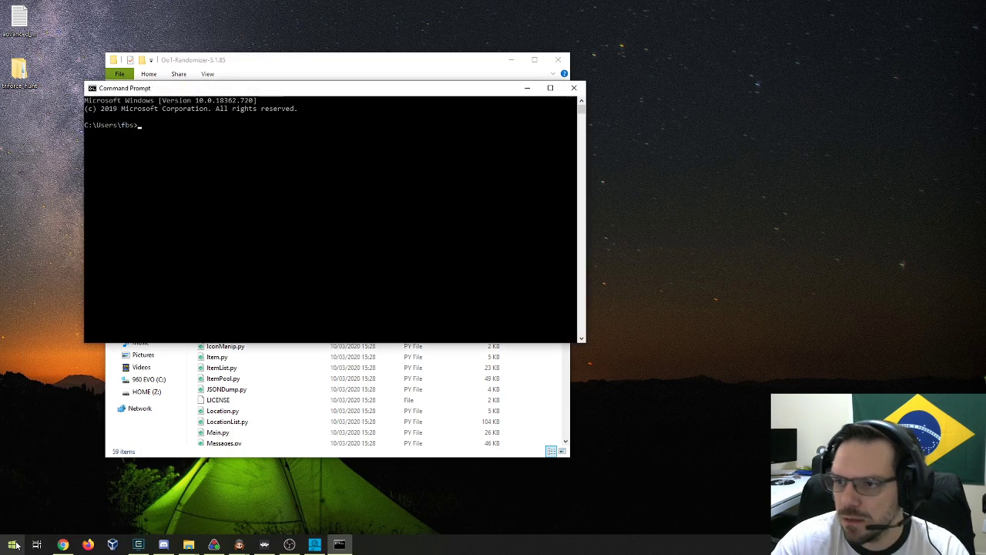
{"action": "type", "text": "cd"}
{"action": "key", "text": "ctrl+v"}
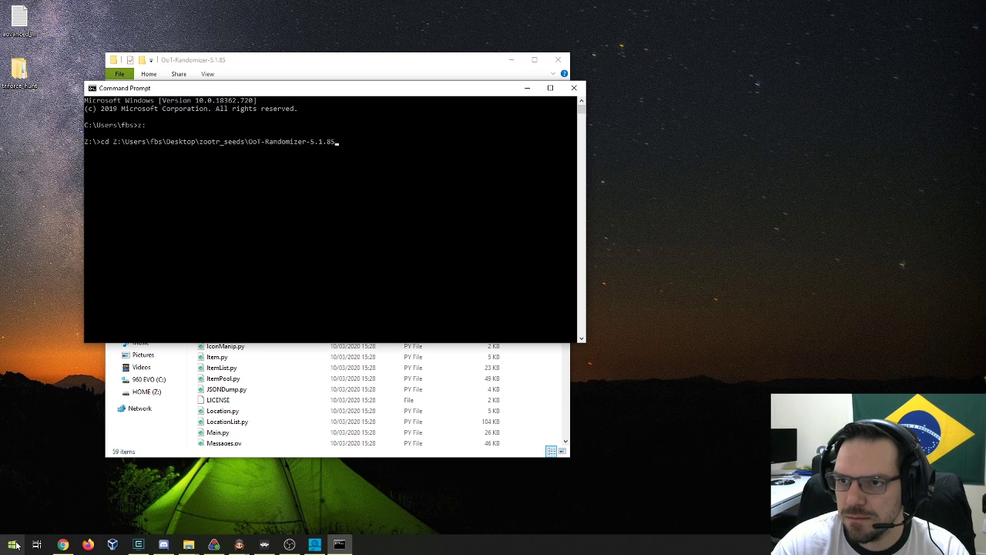
{"action": "key", "text": "Return"}
Run "python Gui.py" to launch the randomizer GUI, moving the console window aside and bringing the GUI into focus
{"action": "type", "text": "python Gui.py"}
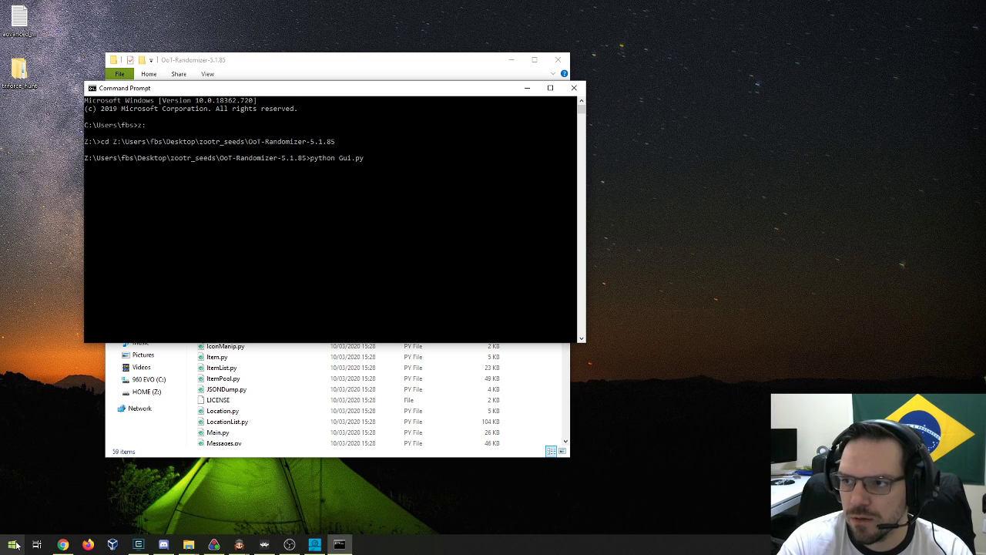
{"action": "key", "text": "Return"}
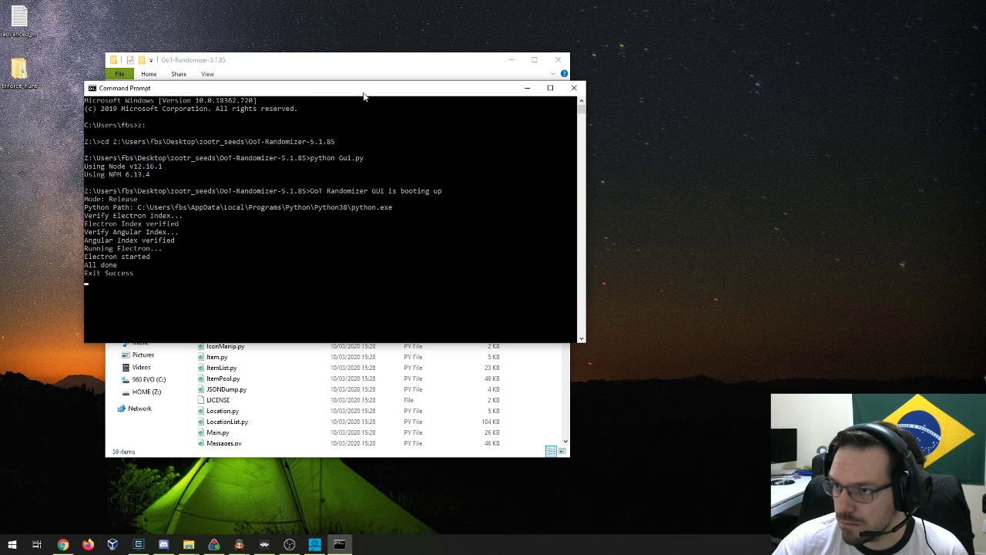
{"action": "left_click_drag", "start_coordinate": [363, 91], "coordinate": [416, 147]}
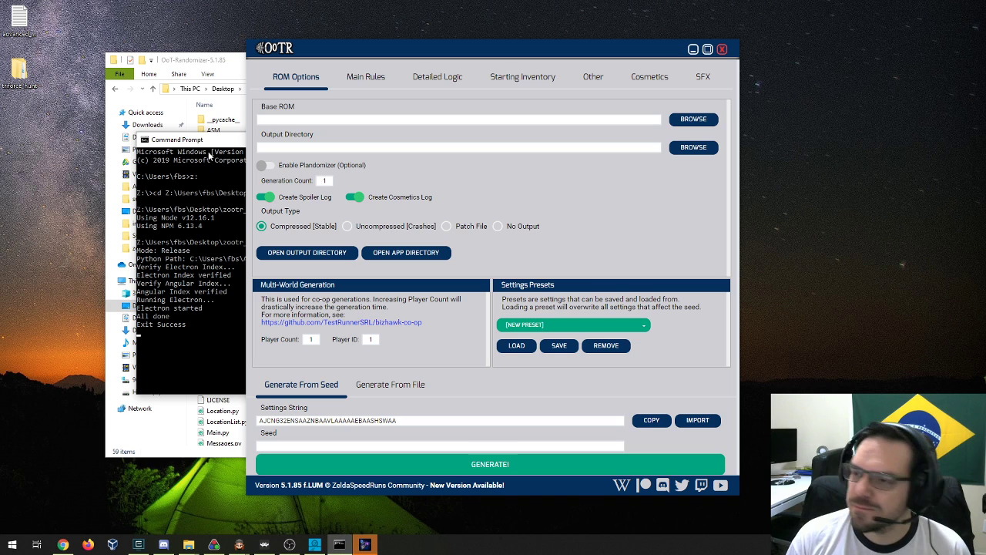
{"action": "left_click", "coordinate": [406, 48]}
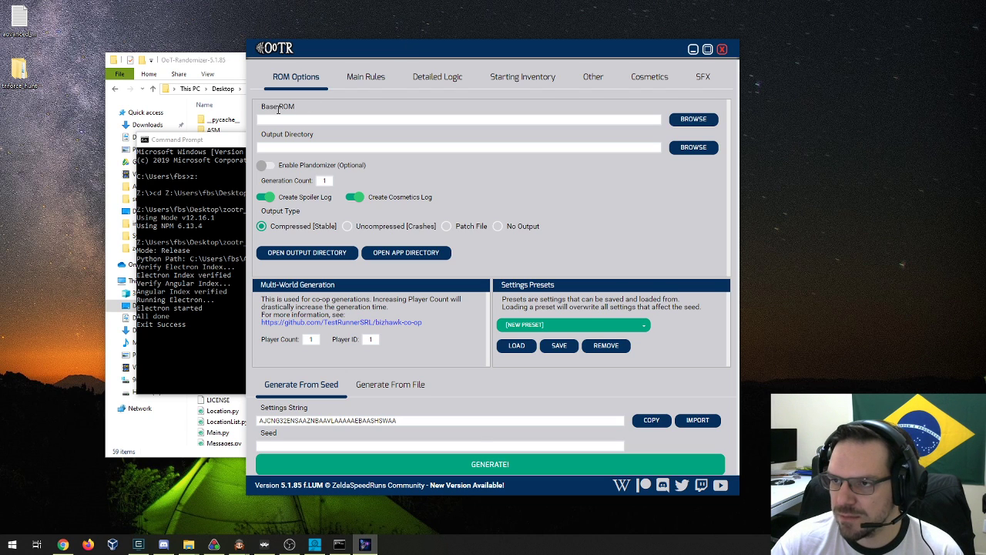
{"action": "left_click_drag", "start_coordinate": [262, 107], "coordinate": [301, 109]}
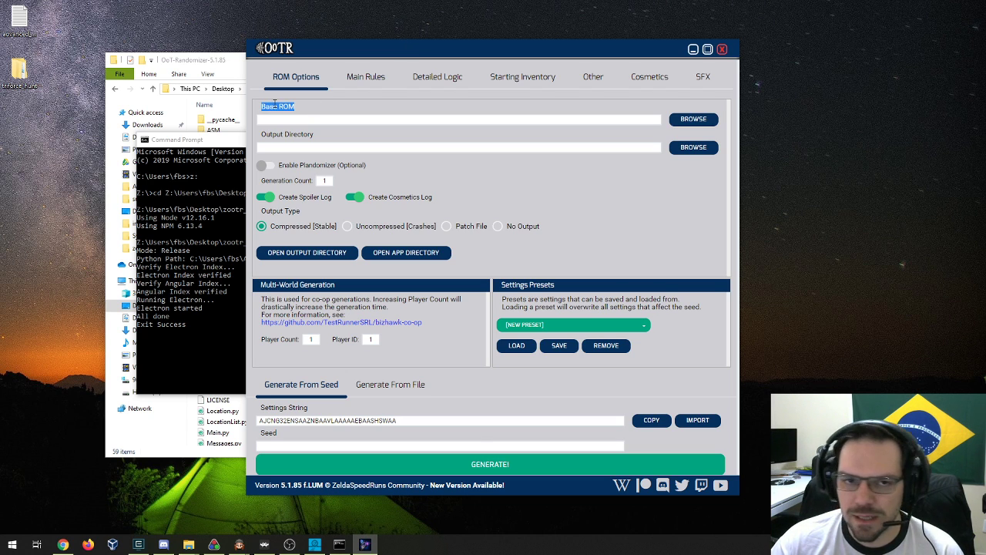
{"action": "left_click", "coordinate": [296, 106]}
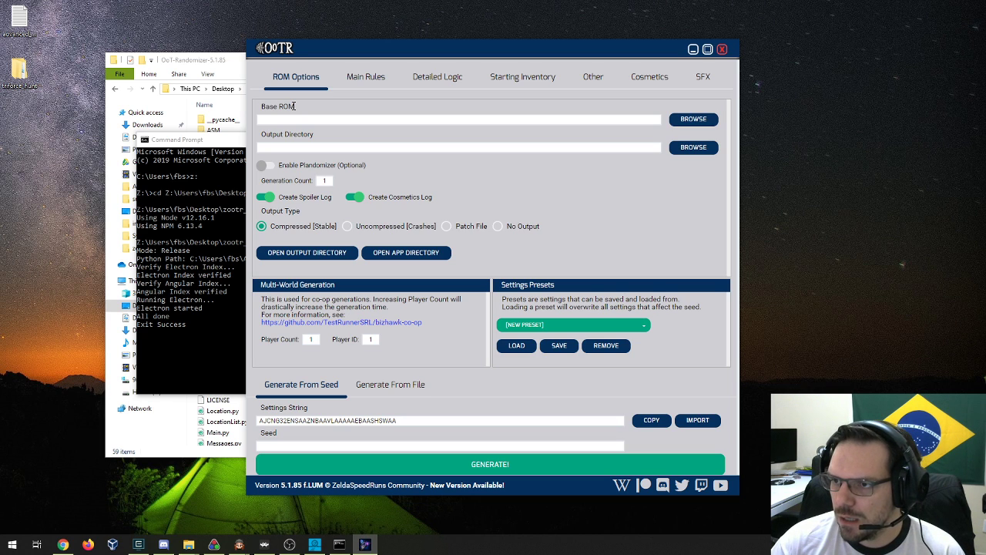
{"action": "left_click_drag", "start_coordinate": [294, 107], "coordinate": [263, 106]}
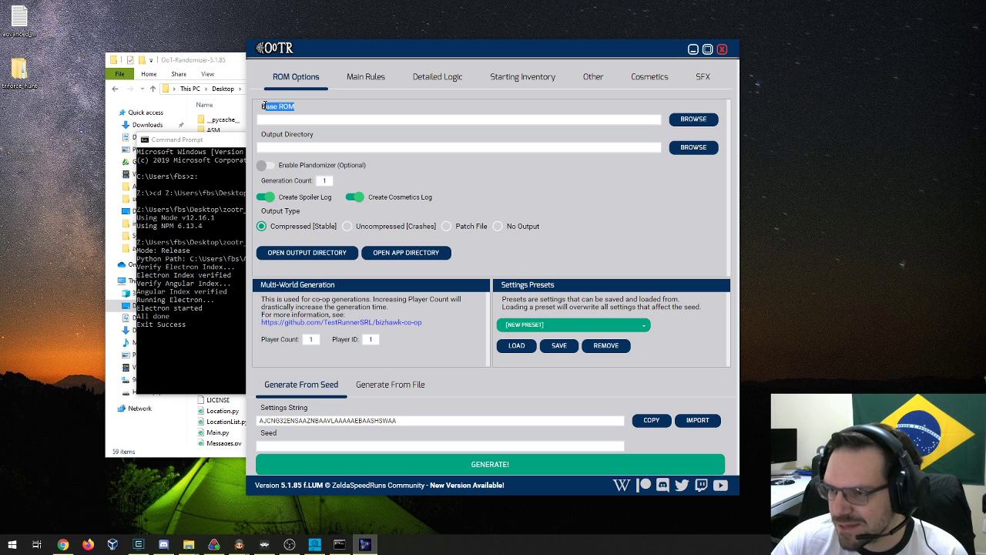
{"action": "left_click", "coordinate": [272, 106]}
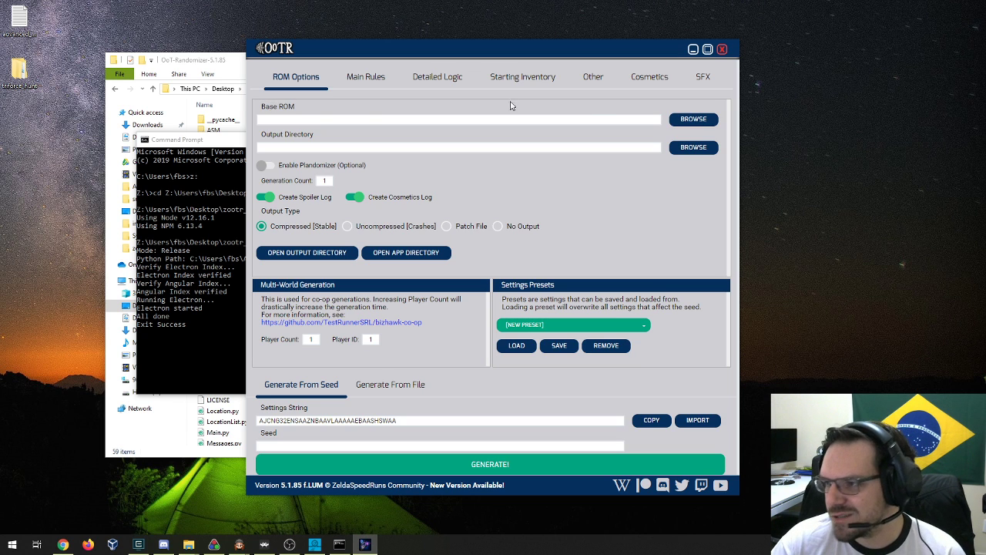
Set the Base ROM to the ZOOTDEC.n64 file on the Desktop
{"action": "left_click", "coordinate": [675, 124]}
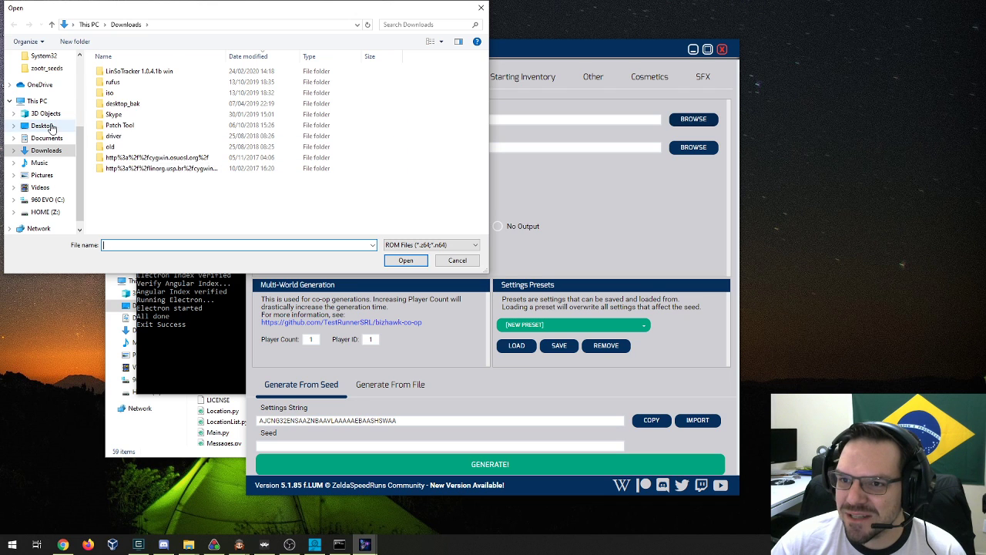
{"action": "left_click", "coordinate": [51, 128]}
{"action": "left_click", "coordinate": [137, 203]}
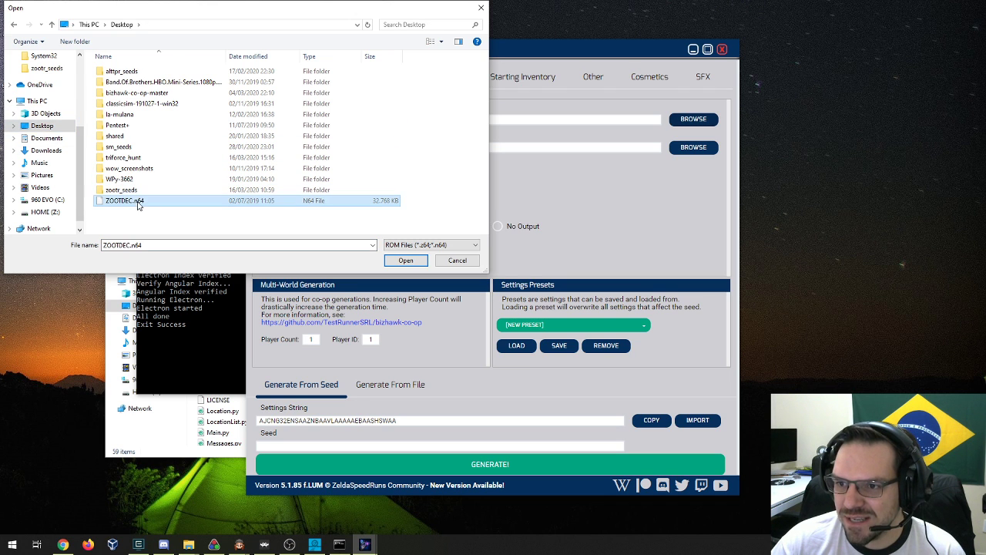
{"action": "left_click", "coordinate": [407, 262]}
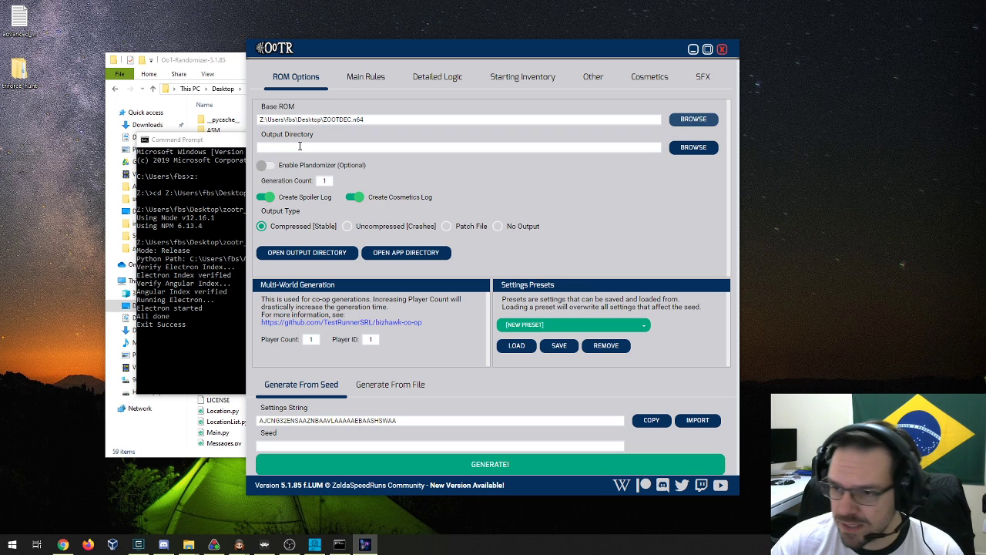
Create a folder named "output" inside zootr_seeds\OoT-Randomizer-5.1.85 and set it as the Output Directory
{"action": "left_click", "coordinate": [222, 65]}
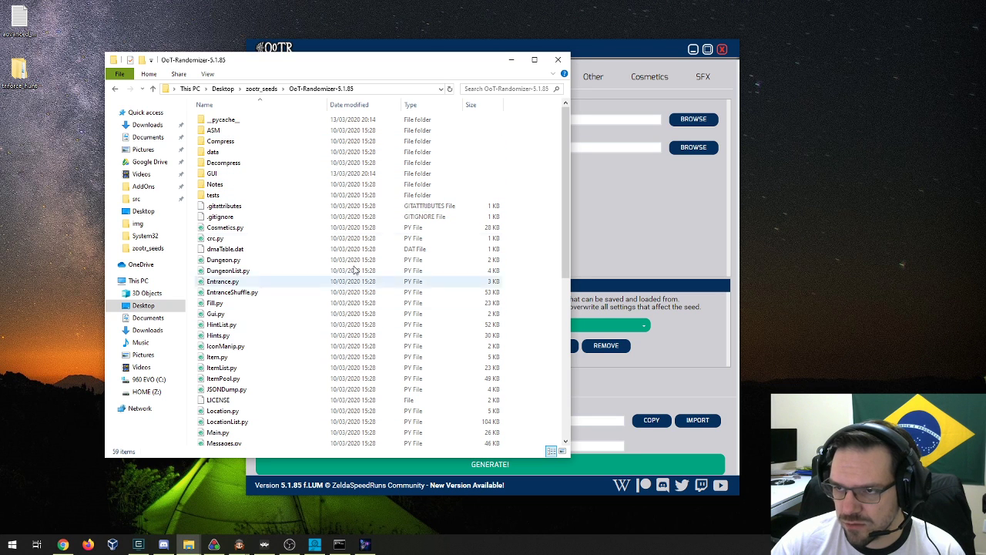
{"action": "left_click", "coordinate": [595, 198]}
{"action": "left_click", "coordinate": [693, 148]}
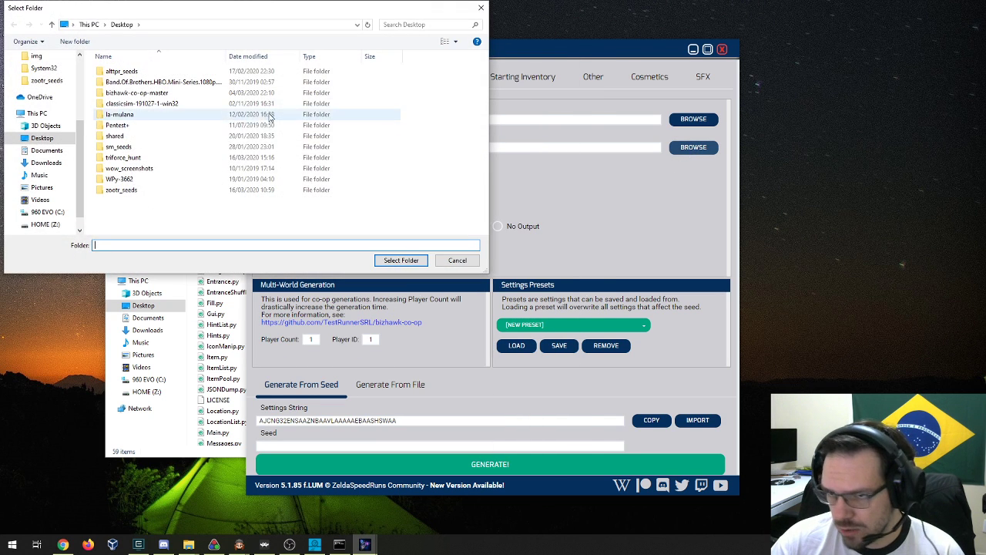
{"action": "left_click", "coordinate": [137, 191]}
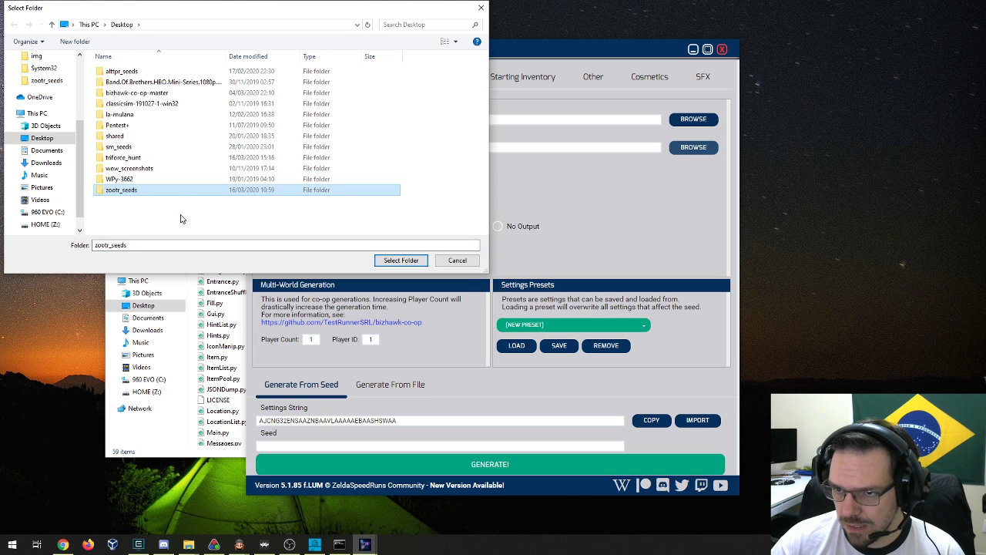
{"action": "double_click", "coordinate": [161, 192]}
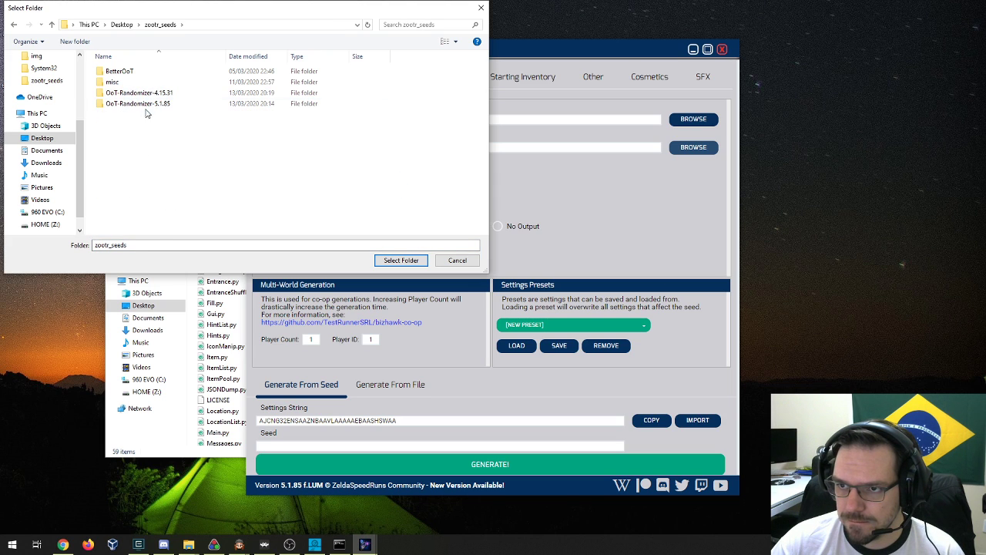
{"action": "double_click", "coordinate": [146, 105]}
{"action": "key", "text": "ctrl+shift+n"}
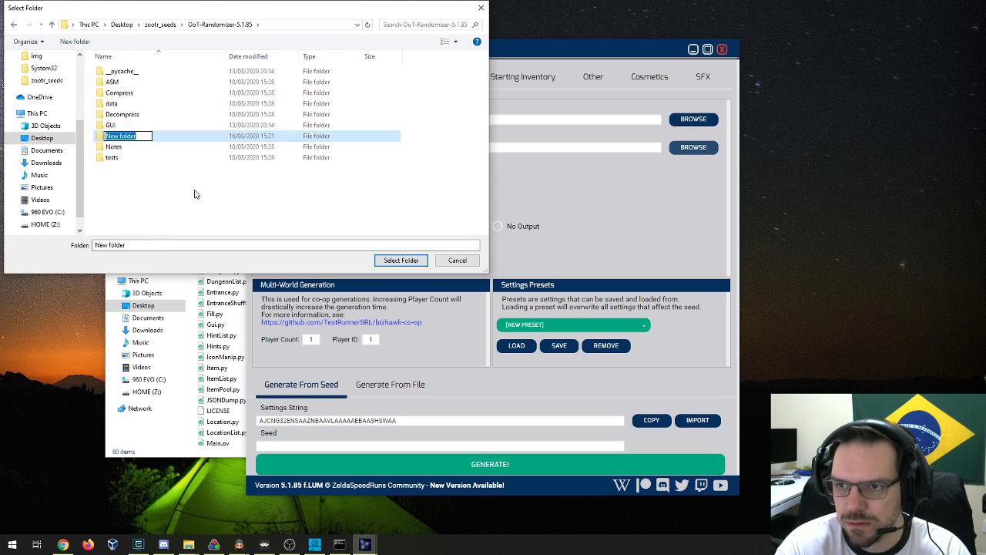
{"action": "type", "text": "output"}
{"action": "key", "text": "Return"}
{"action": "key", "text": "Return"}
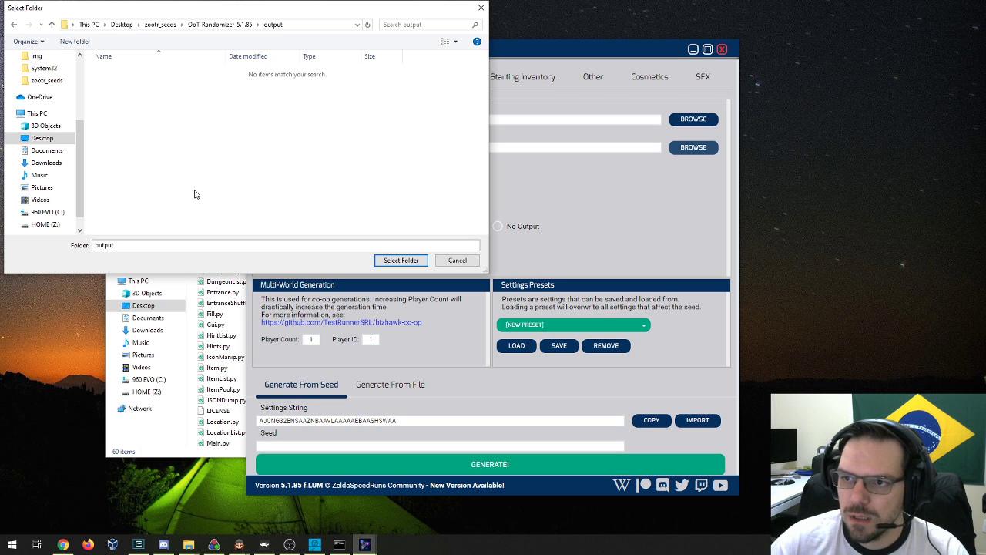
{"action": "left_click", "coordinate": [401, 259]}
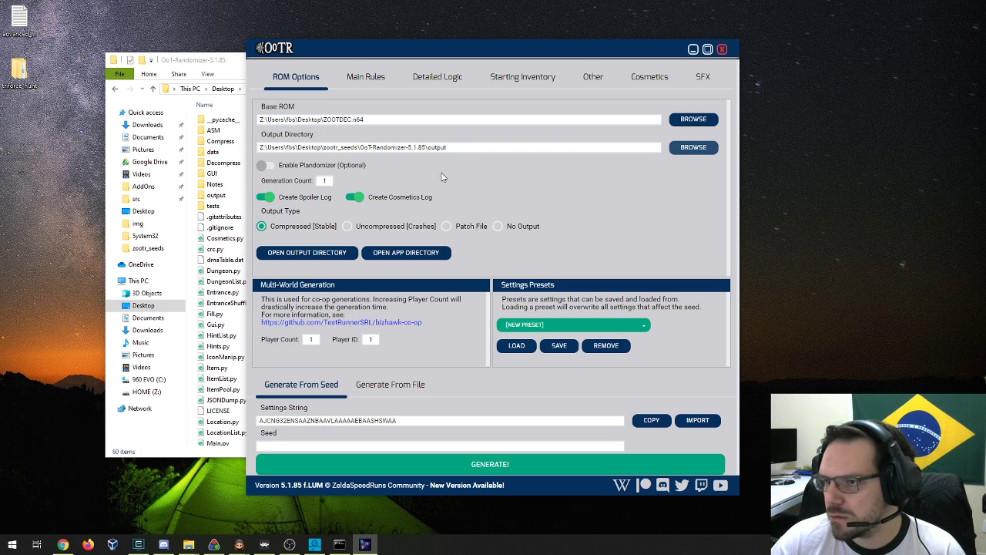
Maximize the randomizer window and review the Main Rules, Detailed Logic, Starting Inventory, Other, Cosmetics and SFX settings, ending back on Main Rules
{"action": "left_click", "coordinate": [363, 80]}
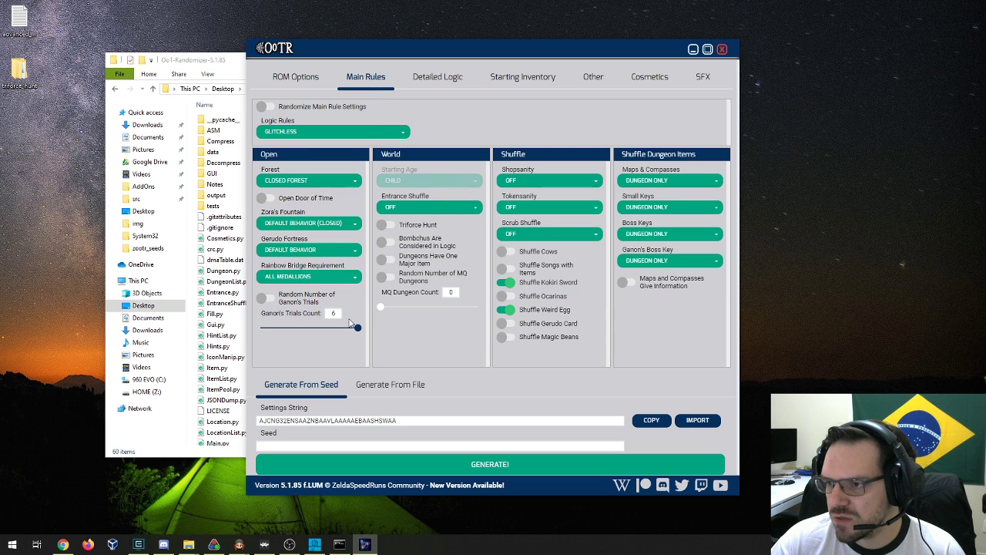
{"action": "left_click", "coordinate": [451, 80]}
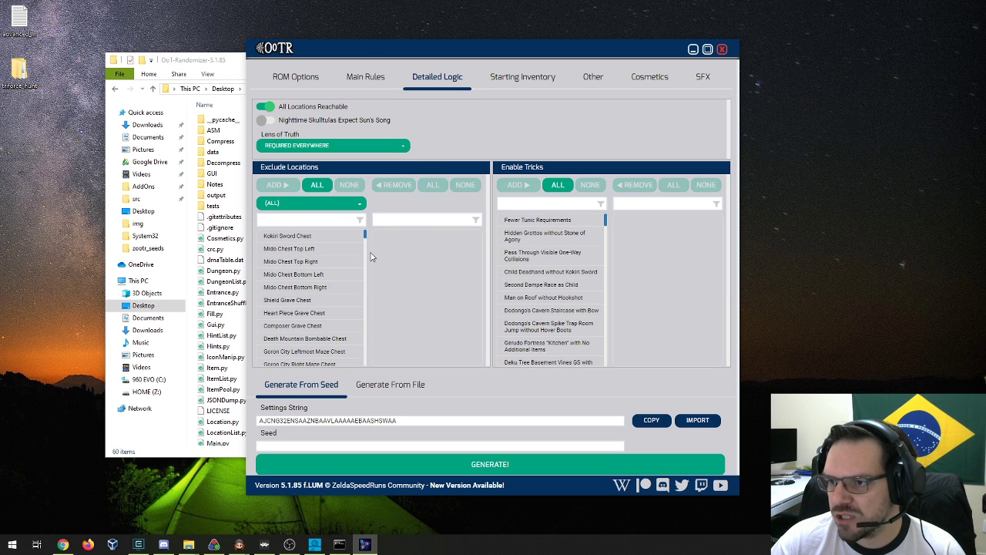
{"action": "left_click", "coordinate": [707, 49]}
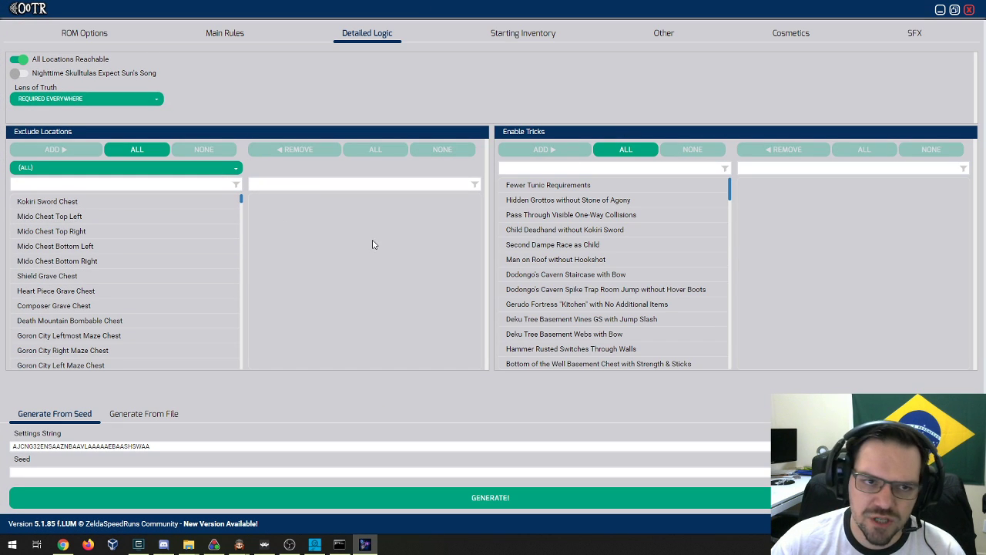
{"action": "left_click", "coordinate": [521, 37]}
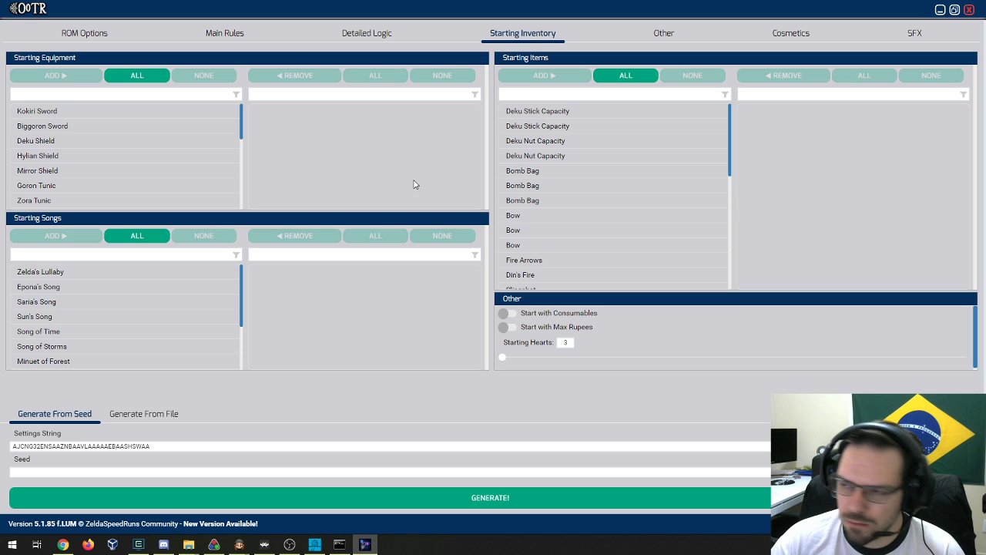
{"action": "left_click", "coordinate": [655, 36]}
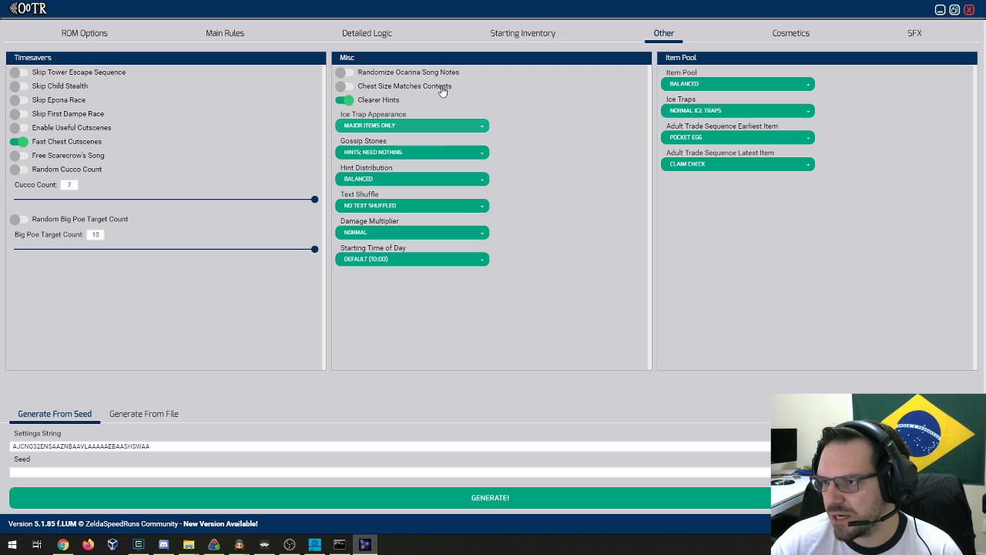
{"action": "left_click", "coordinate": [777, 30]}
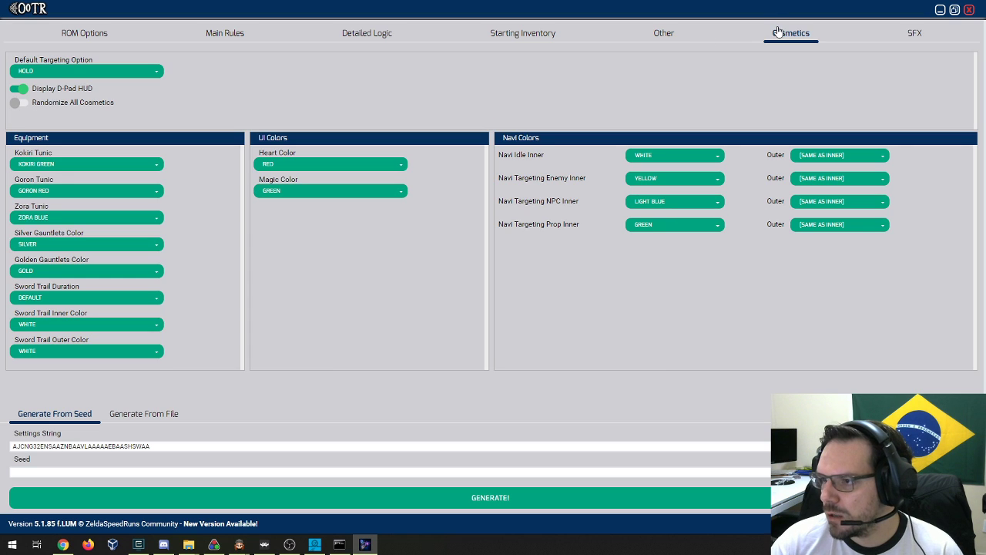
{"action": "left_click", "coordinate": [917, 35]}
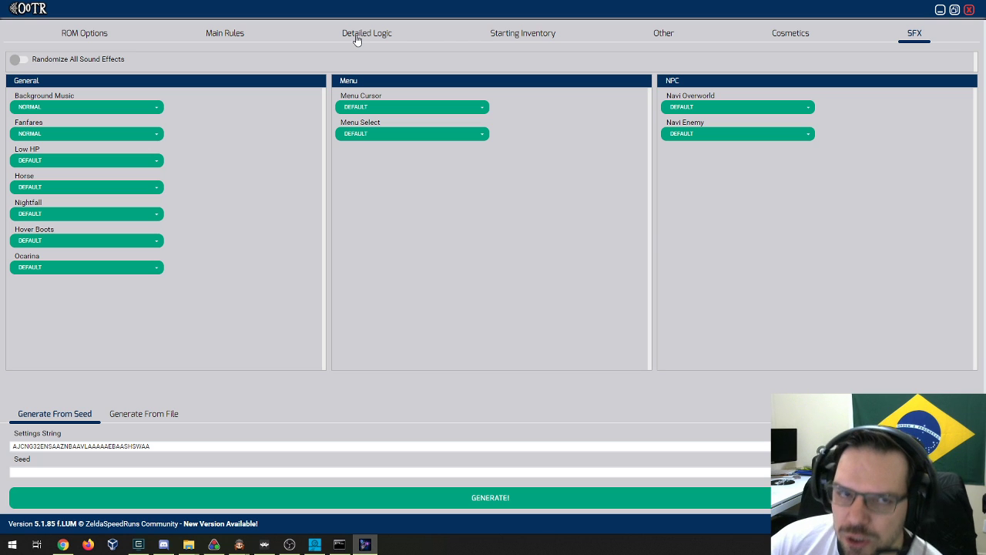
{"action": "left_click", "coordinate": [239, 40]}
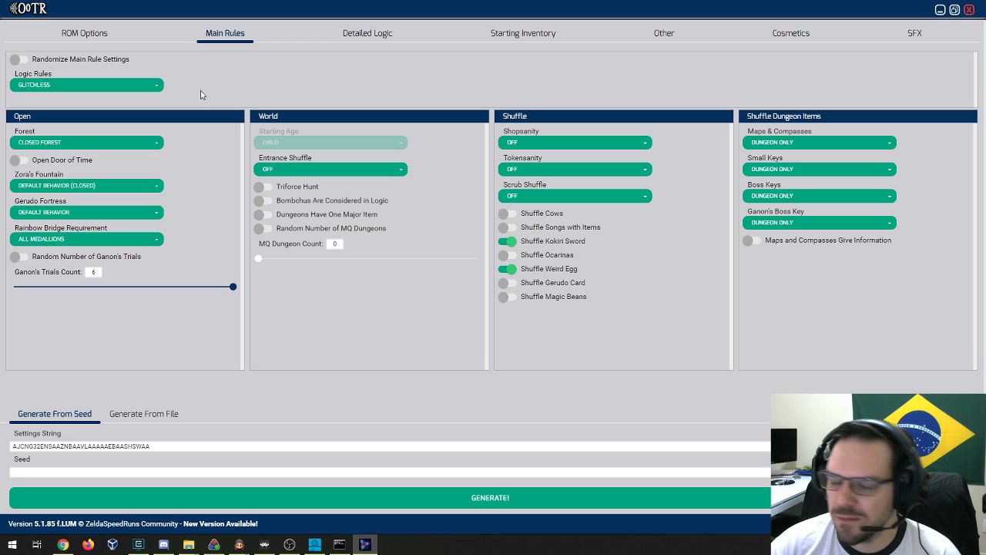
{"action": "mouse_move", "coordinate": [285, 192]}
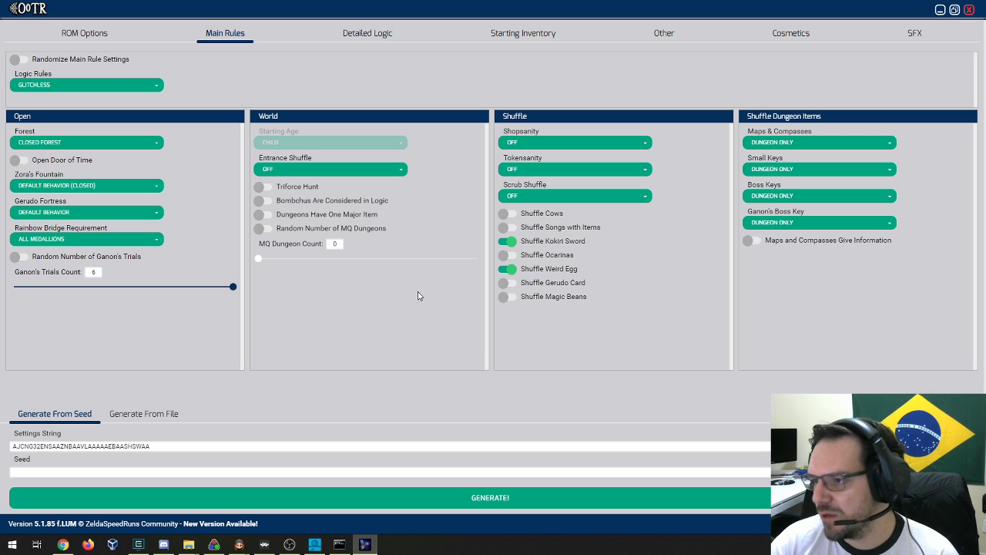
Enable Triforce Hunt in the World settings and set Required Triforces Per World to 40
{"action": "left_click", "coordinate": [285, 190]}
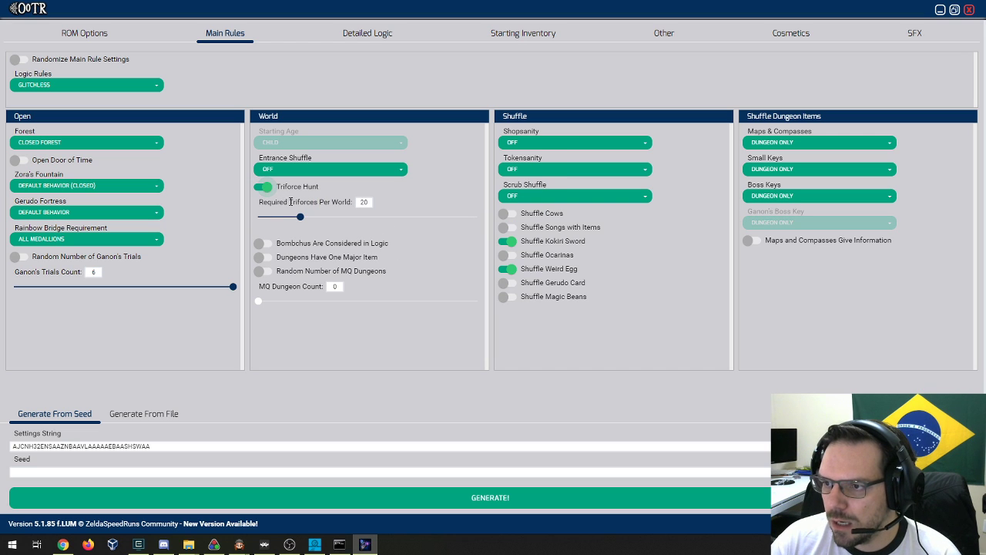
{"action": "mouse_move", "coordinate": [339, 210]}
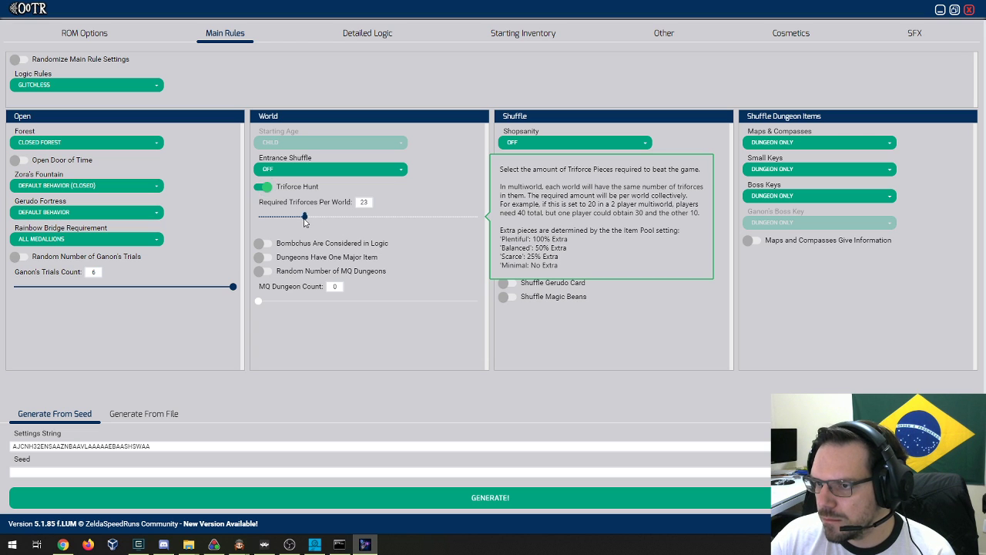
{"action": "left_click_drag", "start_coordinate": [305, 219], "coordinate": [340, 215]}
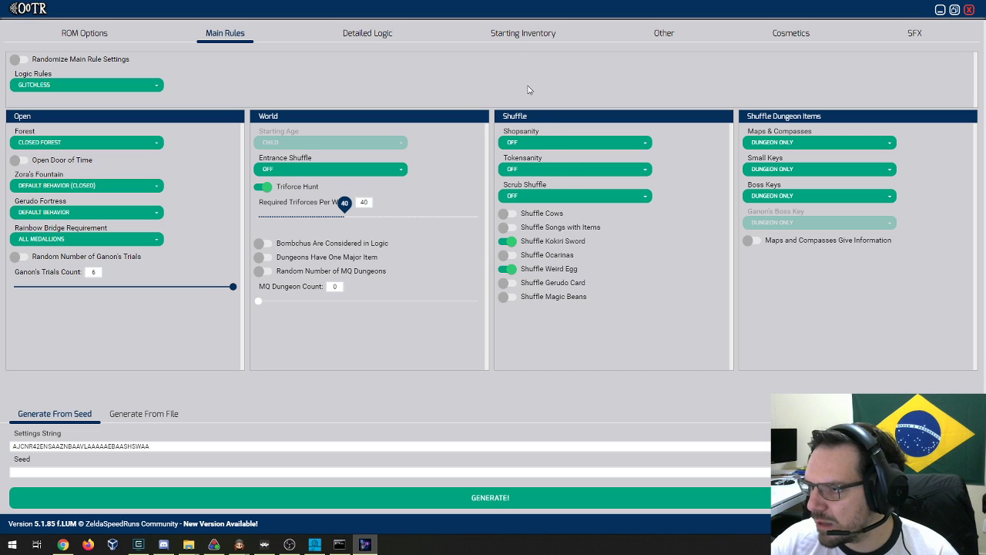
Check the available Item Pool options in the Other settings, leaving the choice as is, and return to Main Rules
{"action": "left_click", "coordinate": [667, 34]}
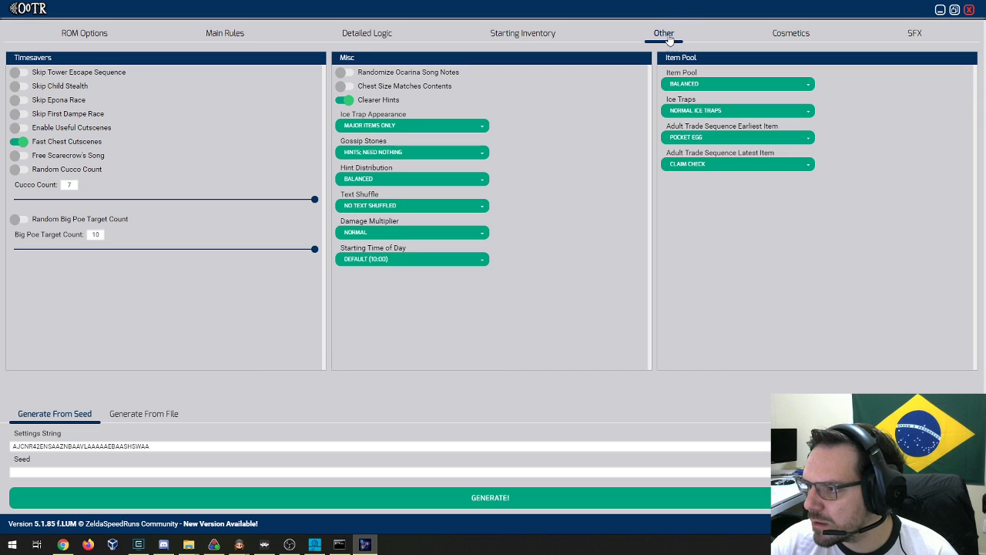
{"action": "left_click", "coordinate": [695, 84]}
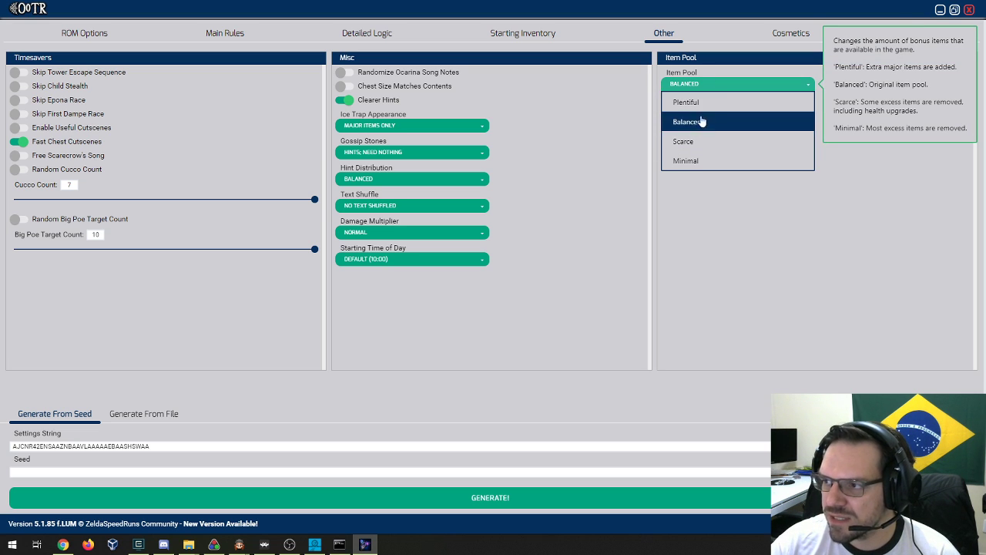
{"action": "left_click_drag", "start_coordinate": [263, 31], "coordinate": [246, 34]}
{"action": "left_click", "coordinate": [238, 33]}
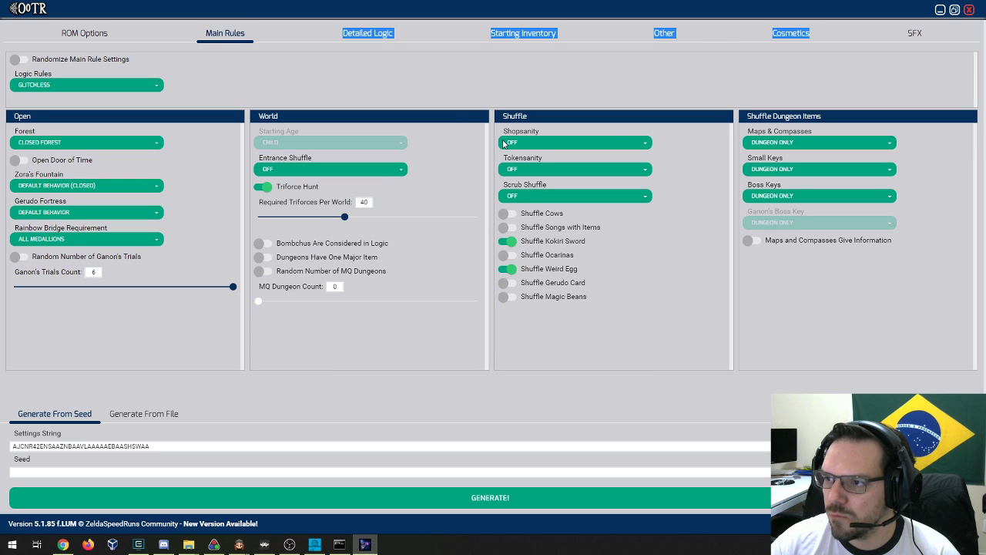
{"action": "left_click", "coordinate": [368, 357]}
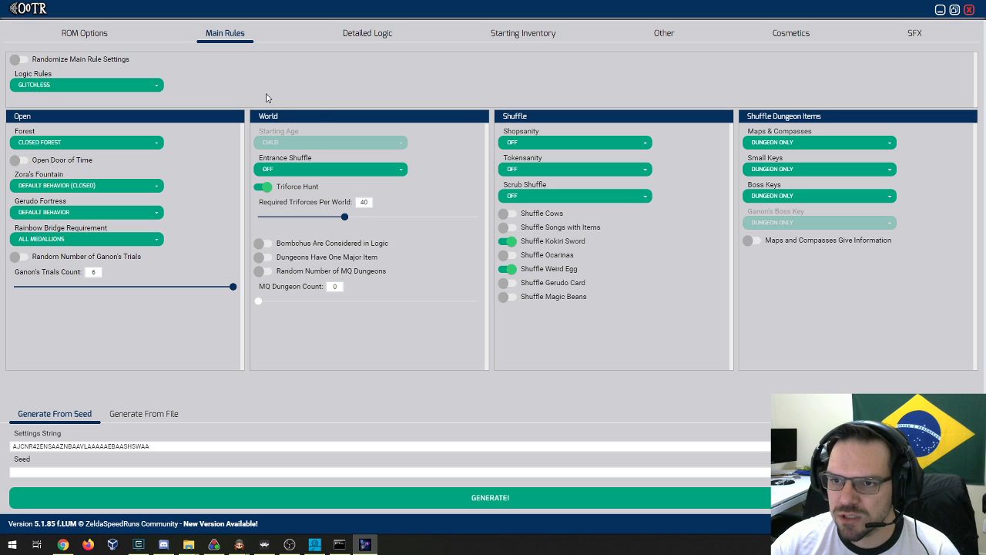
Return to the ROM Options, generate the seed with the current settings, and close the generation dialog once it is done
{"action": "left_click", "coordinate": [83, 37]}
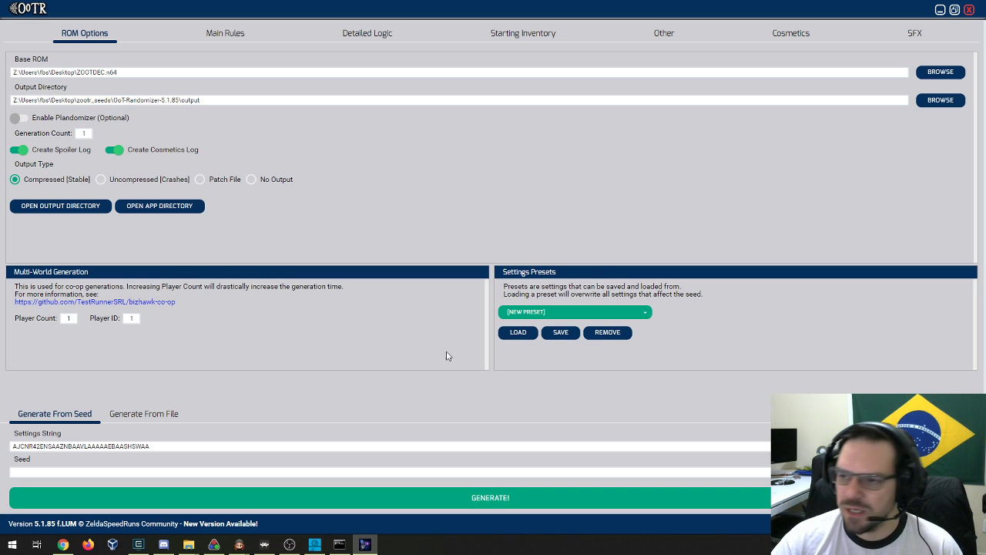
{"action": "left_click", "coordinate": [459, 498]}
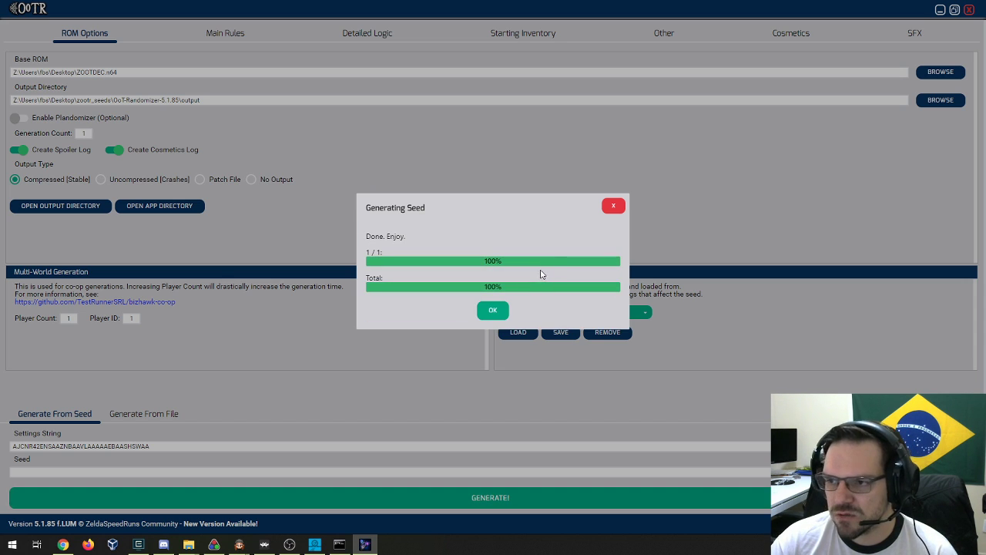
{"action": "left_click", "coordinate": [499, 310]}
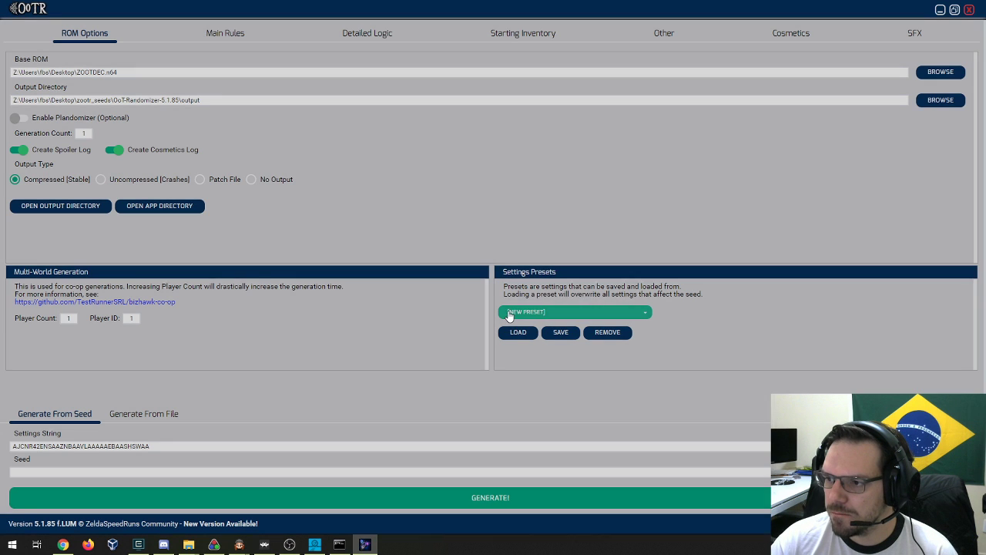
Switch to the OoT-Randomizer-5.1.85 window in File Explorer, open the output folder and inspect the generated compressed .z64 ROM file
{"action": "mouse_move", "coordinate": [189, 544]}
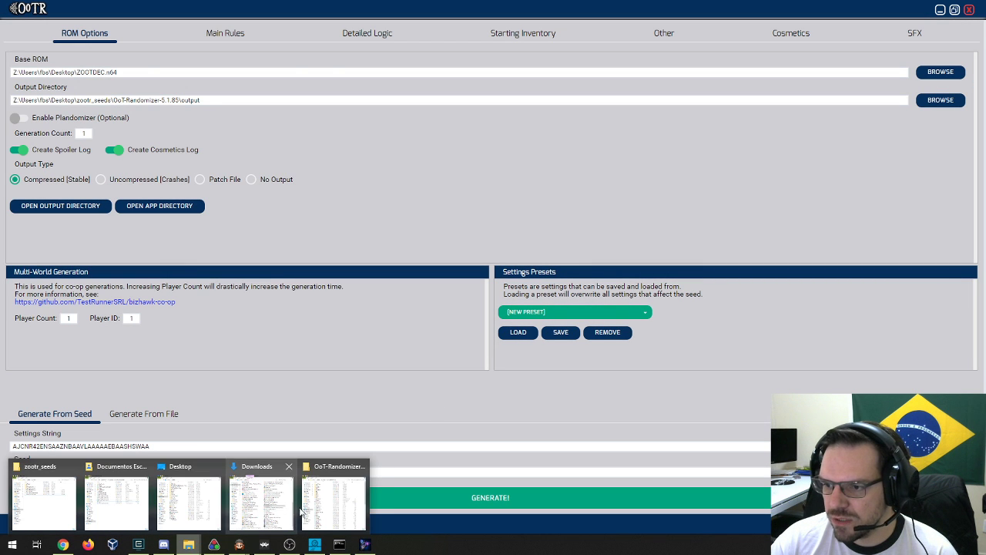
{"action": "left_click", "coordinate": [328, 501]}
{"action": "double_click", "coordinate": [240, 206]}
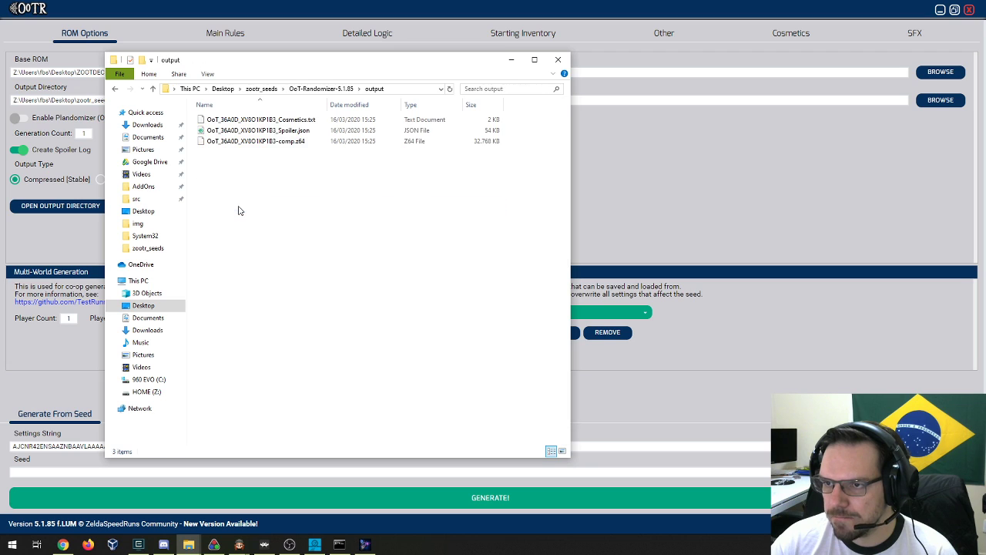
{"action": "left_click", "coordinate": [281, 142]}
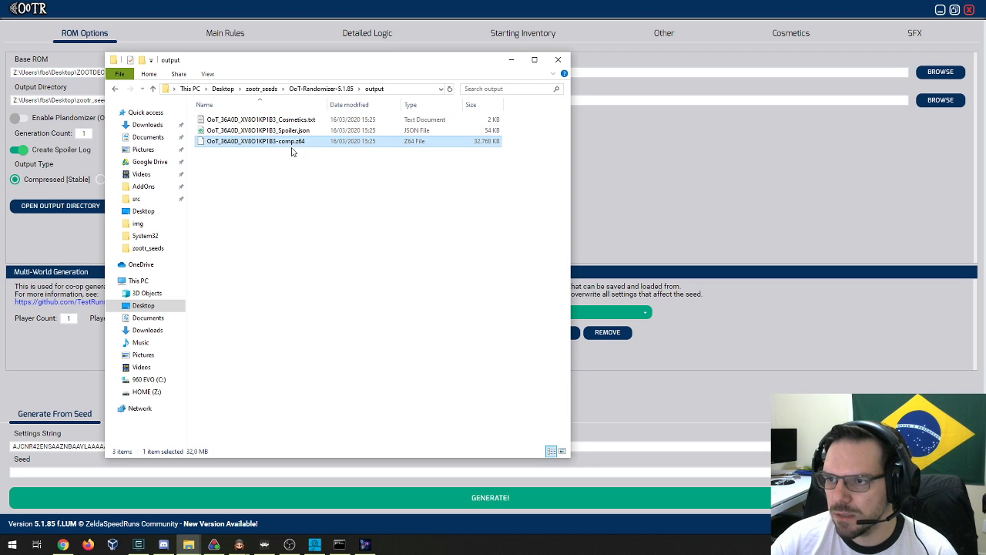
{"action": "left_click", "coordinate": [324, 256]}
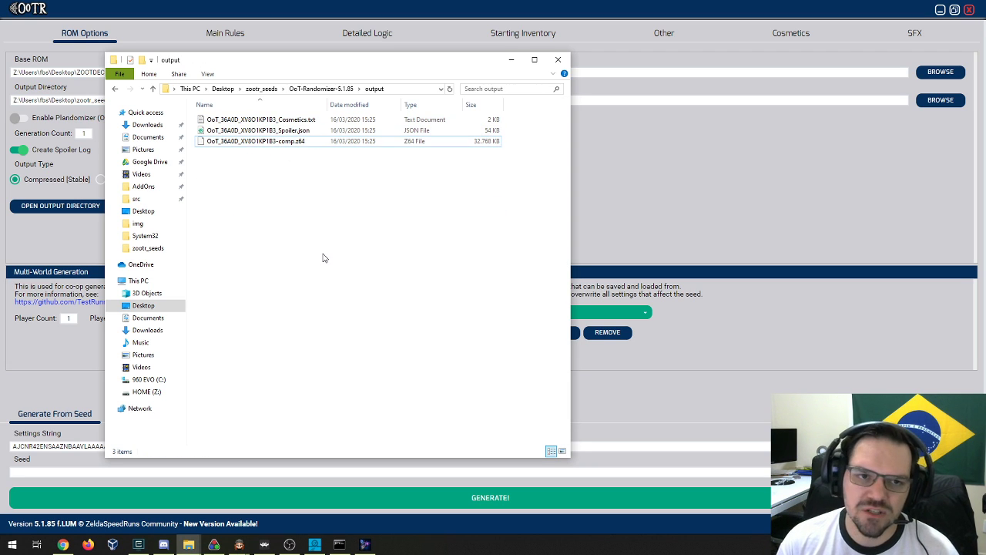